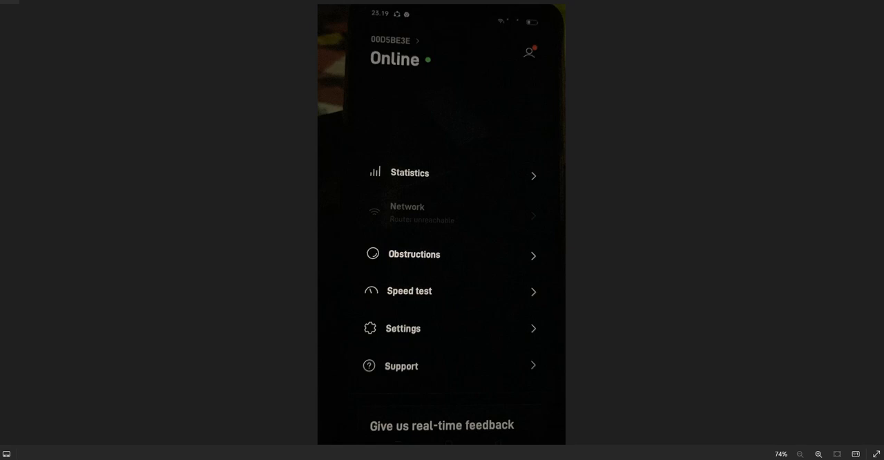
Compare the photos of the Starlink app's status screens in the image viewer.
key("Right")
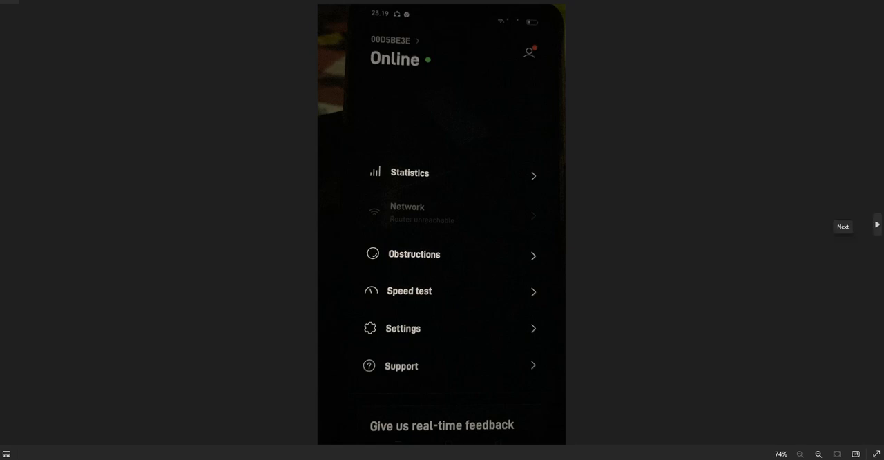
left_click(877, 224)
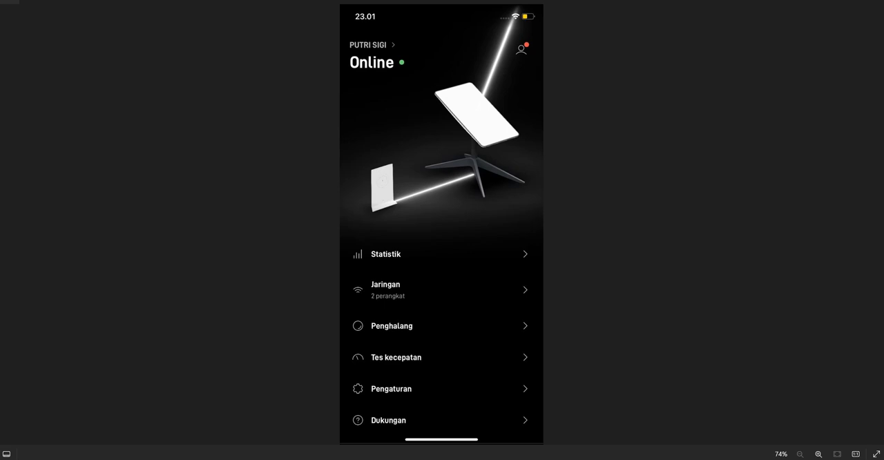
left_click(5, 225)
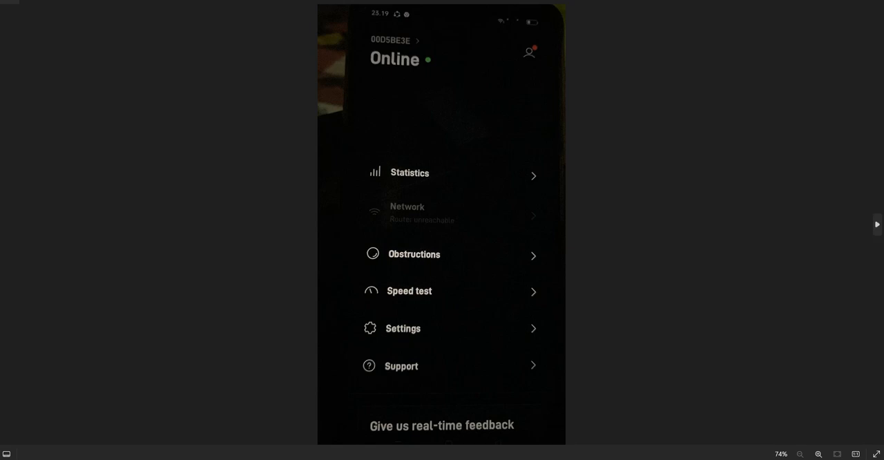
left_click(877, 224)
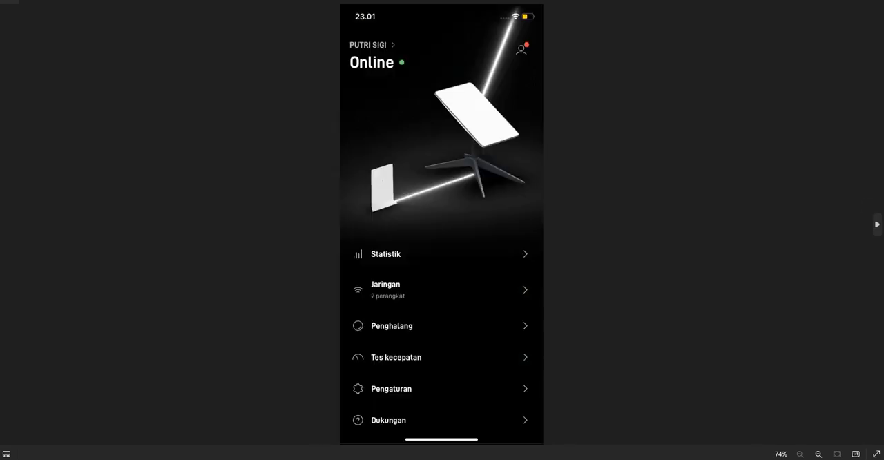
left_click(876, 223)
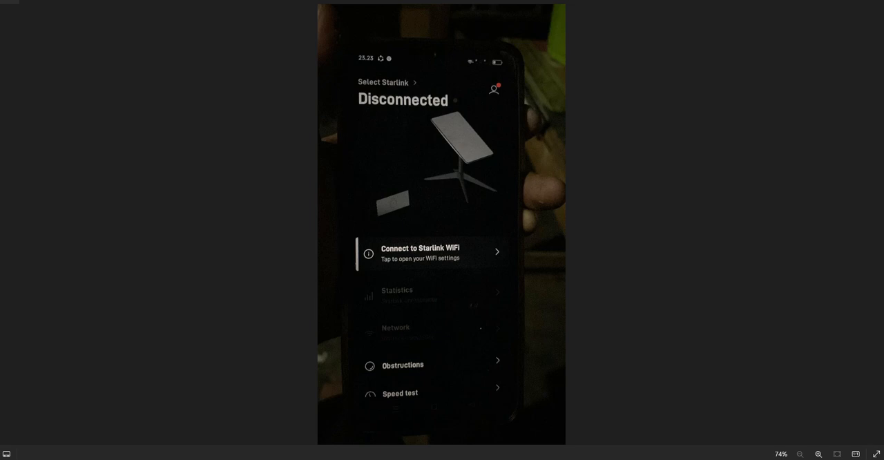
Switch to WinBox and open the IP firewall's filter rules.
key("alt+Tab")
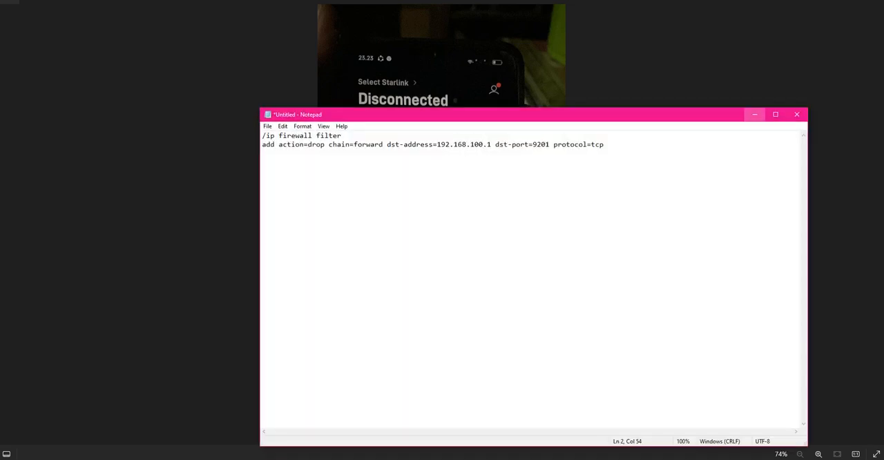
left_click(755, 114)
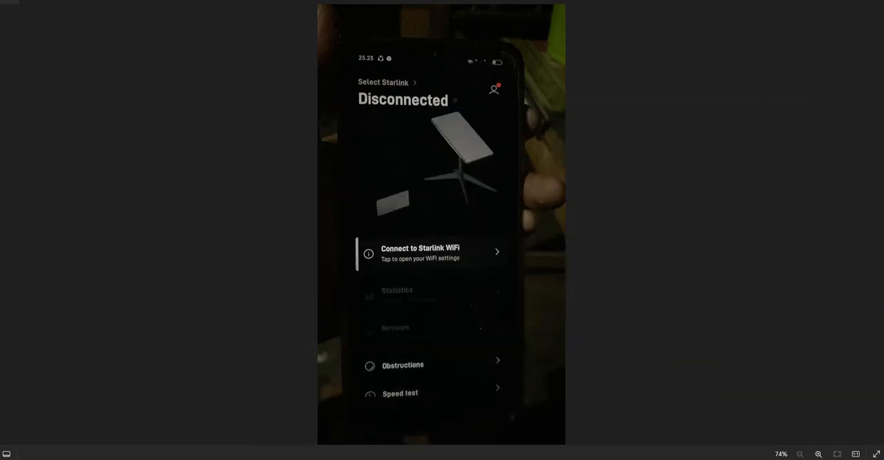
key("alt+Tab")
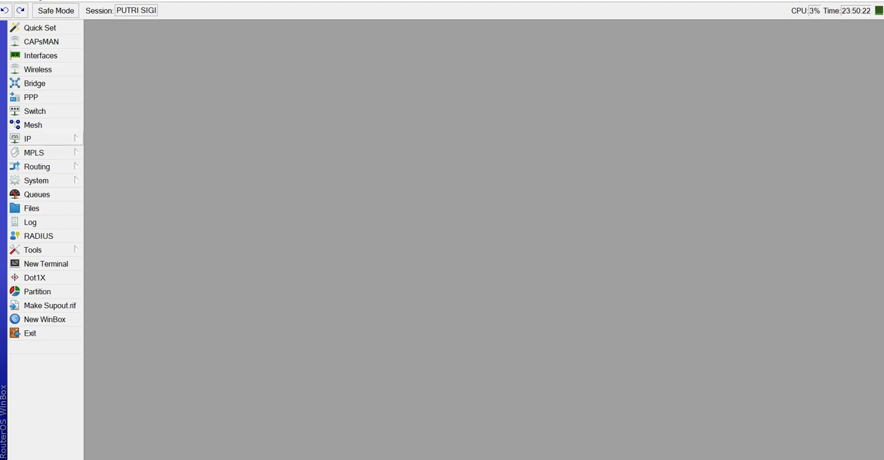
left_click(28, 139)
left_click(104, 218)
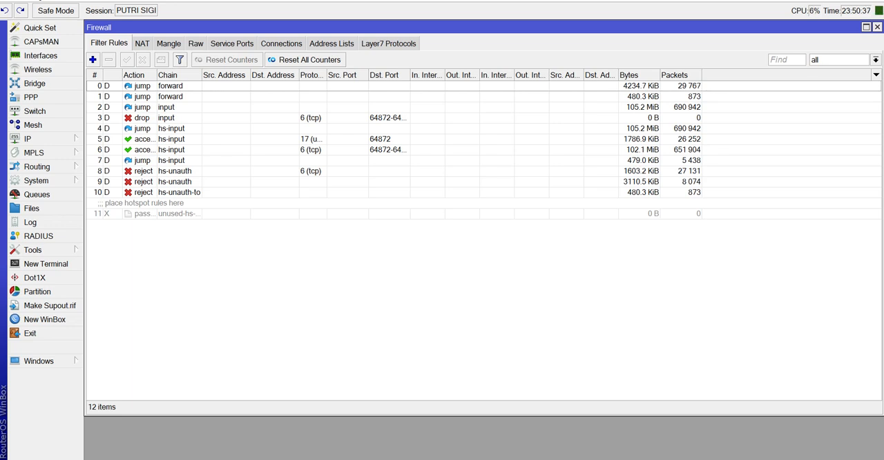
Check the gateway address in the DHCP client status of the ether1-ISP interface.
left_click(28, 138)
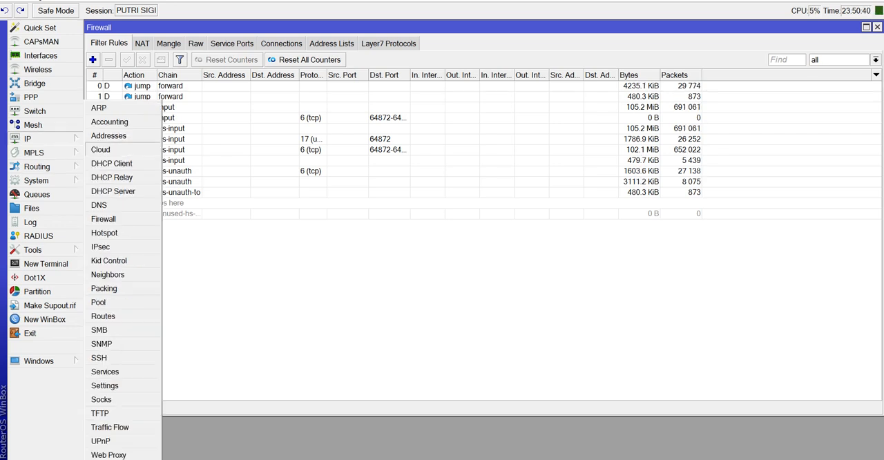
left_click(112, 163)
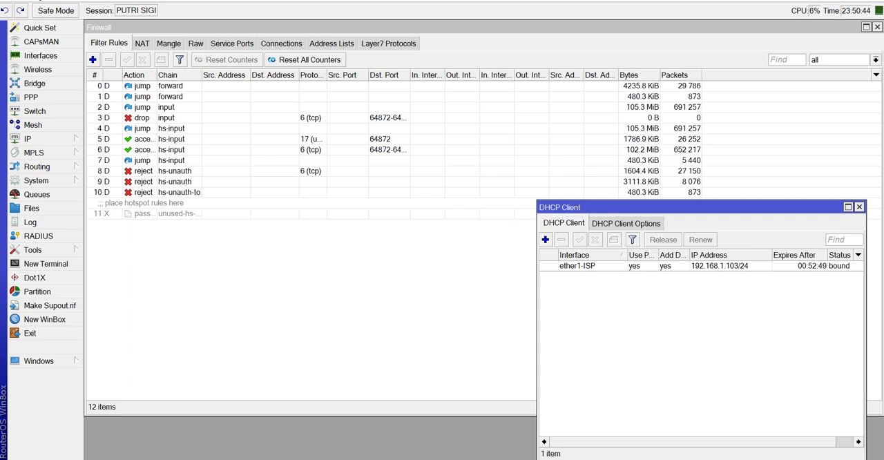
double_click(578, 265)
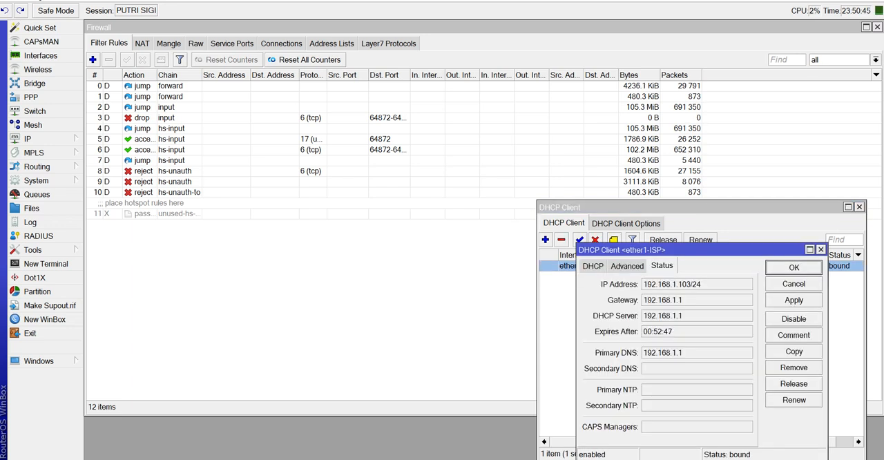
double_click(663, 300)
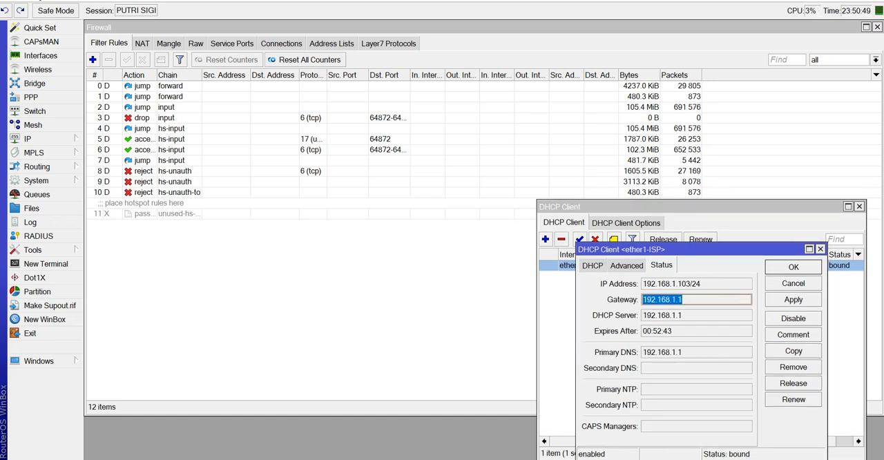
left_click(820, 250)
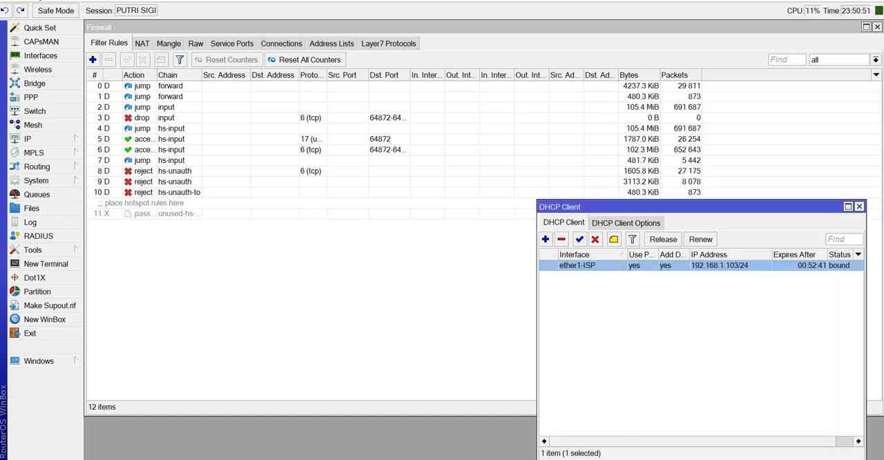
left_click(858, 207)
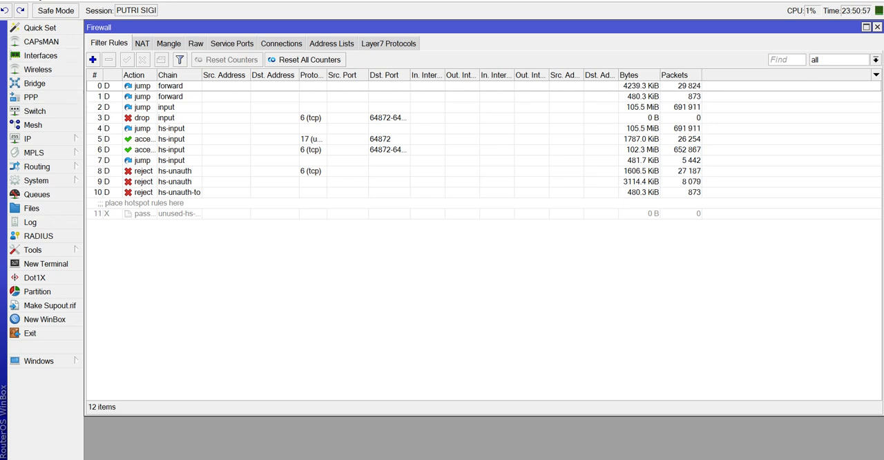
Start a new filter rule on the forward chain matching protocol tcp with destination port 9201.
left_click(93, 60)
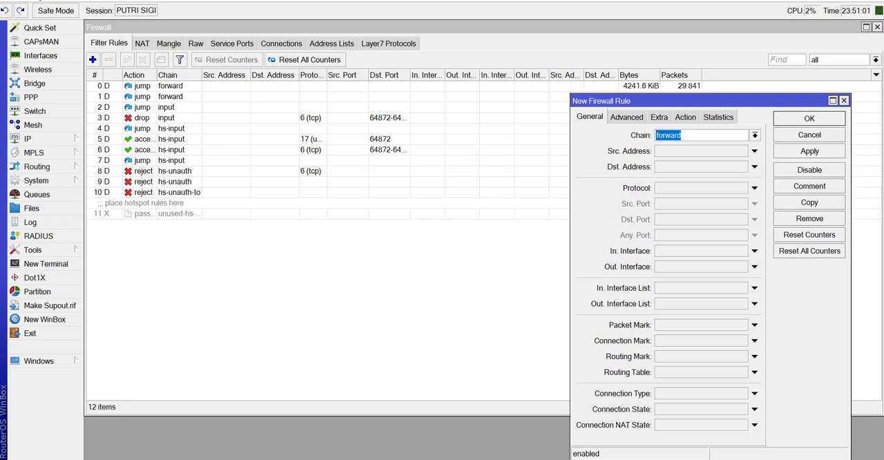
left_click_drag(691, 101, 502, 77)
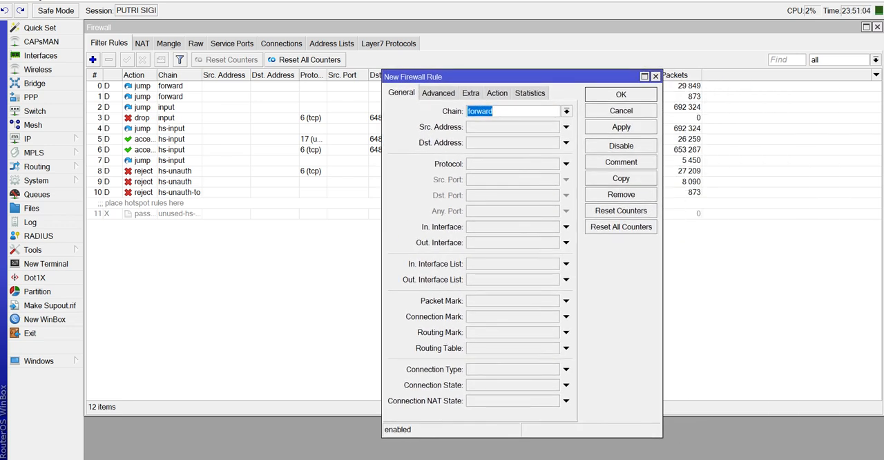
left_click(566, 164)
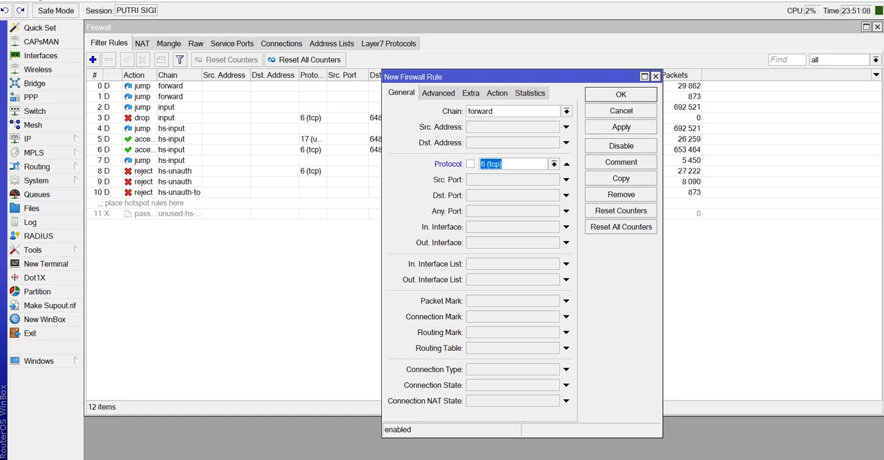
left_click(566, 195)
type("9")
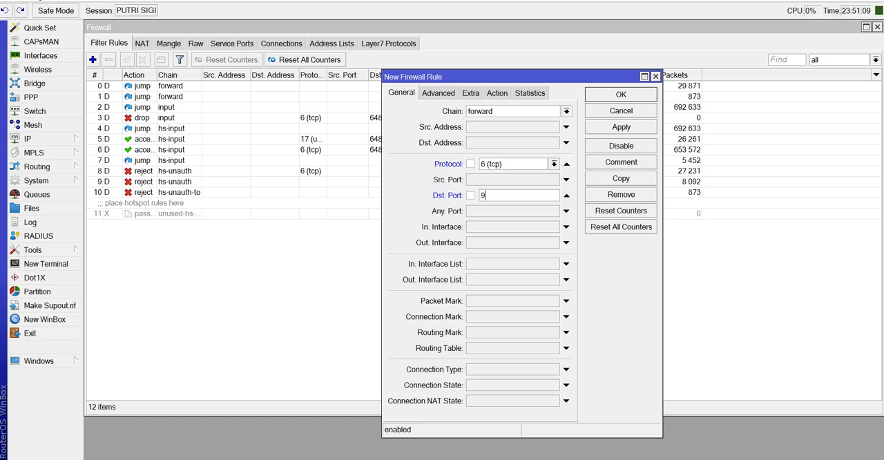
type("201")
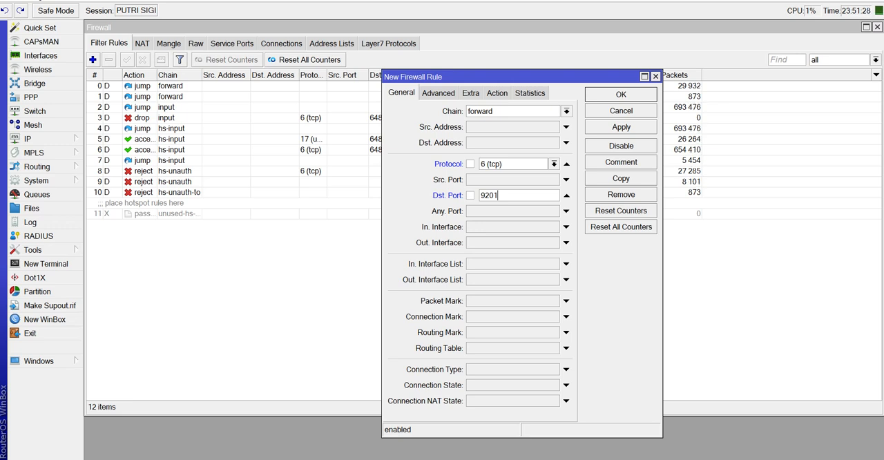
left_click(348, 455)
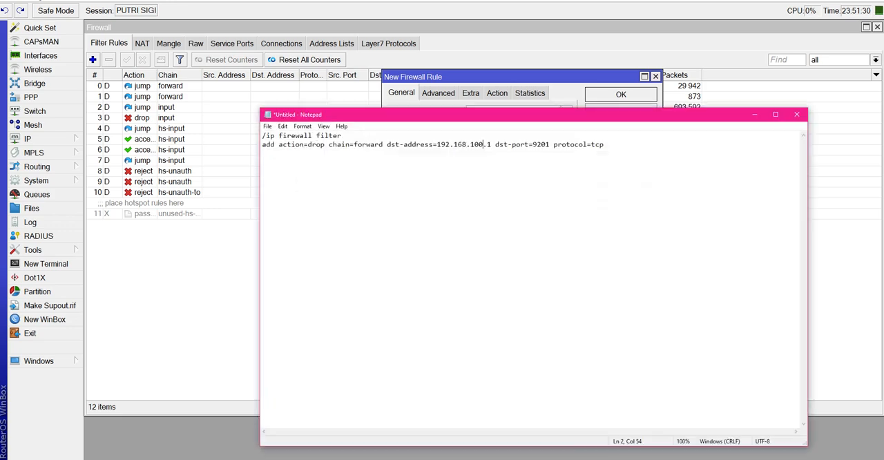
left_click(347, 457)
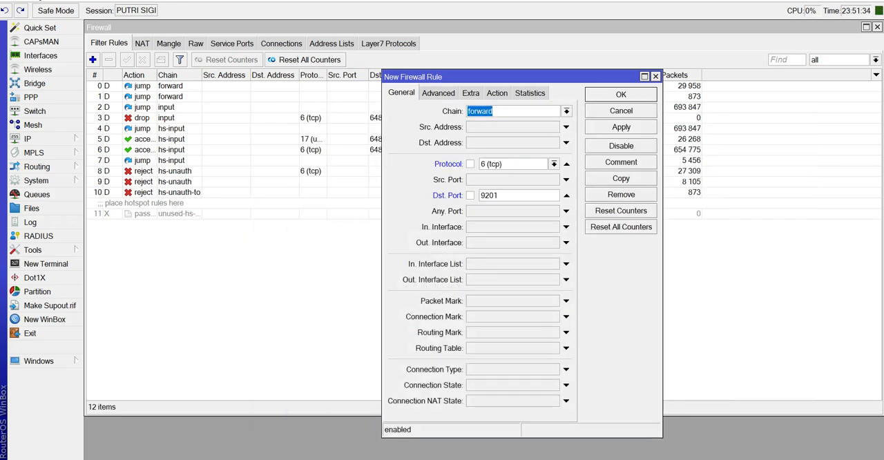
Set the rule's action to add dst to address list, name the list IP-STARLINK, and save the rule.
left_click(497, 93)
left_click(567, 111)
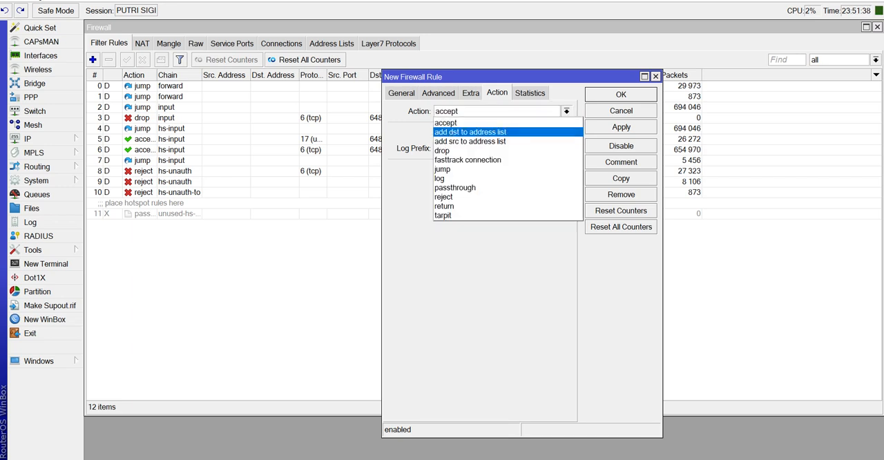
key("Return")
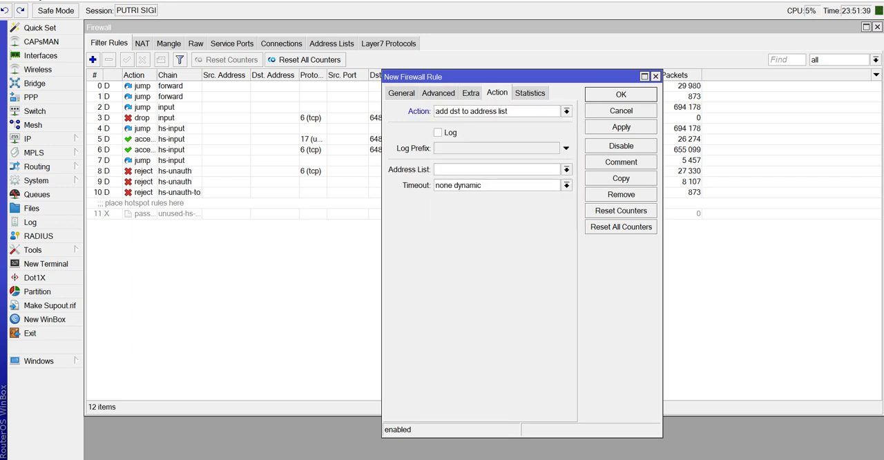
type("IP-STAR")
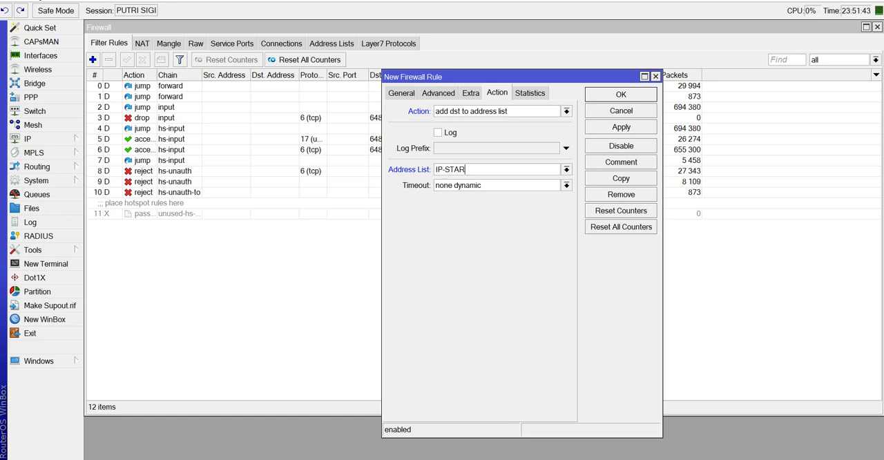
type("LINK")
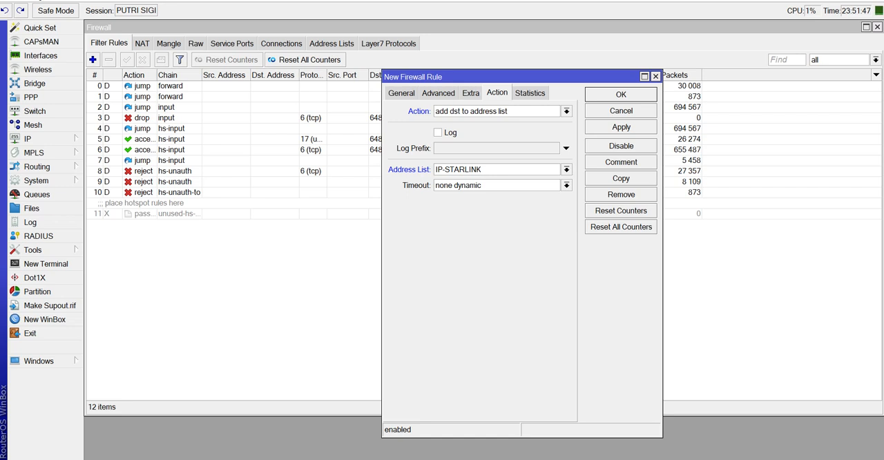
left_click(621, 127)
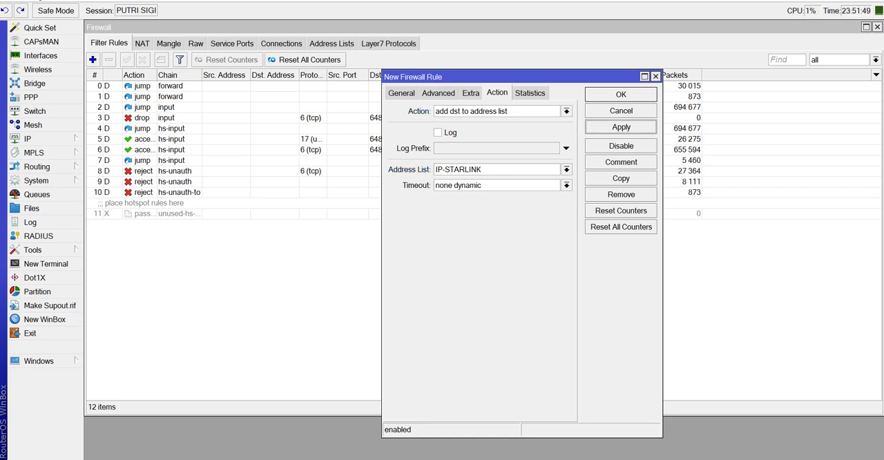
left_click(621, 94)
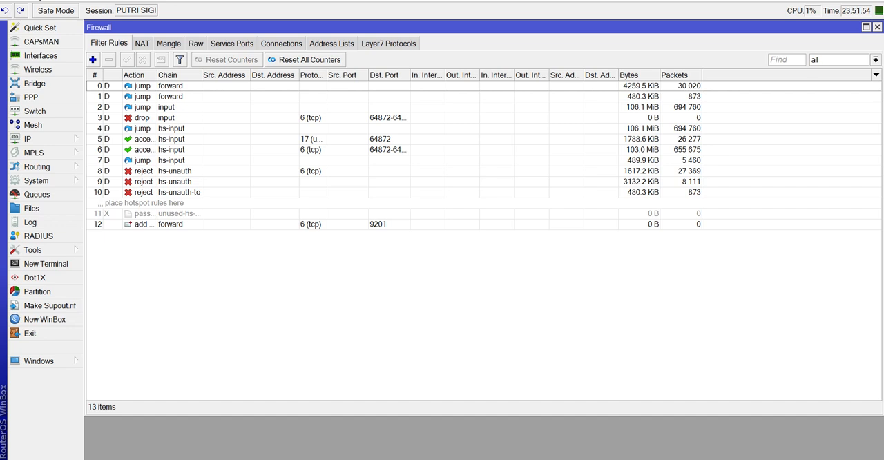
Review the matching conditions and action of the port 9201 rule, and look at the firewall's address lists.
double_click(378, 225)
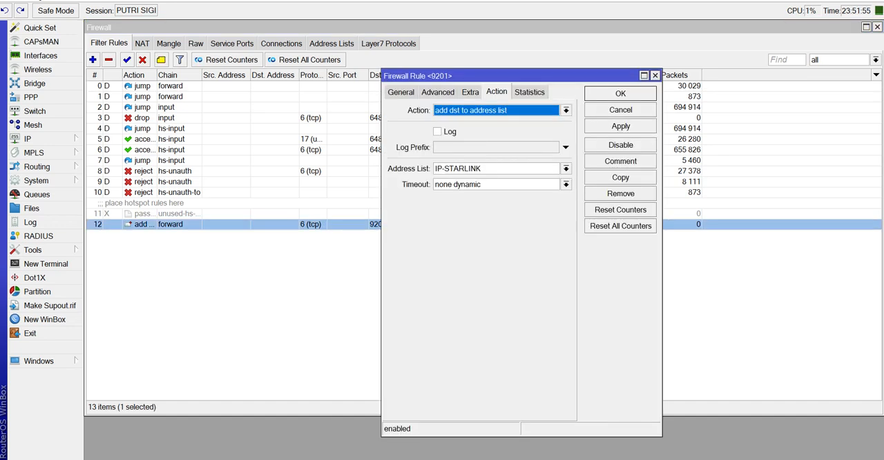
left_click(400, 92)
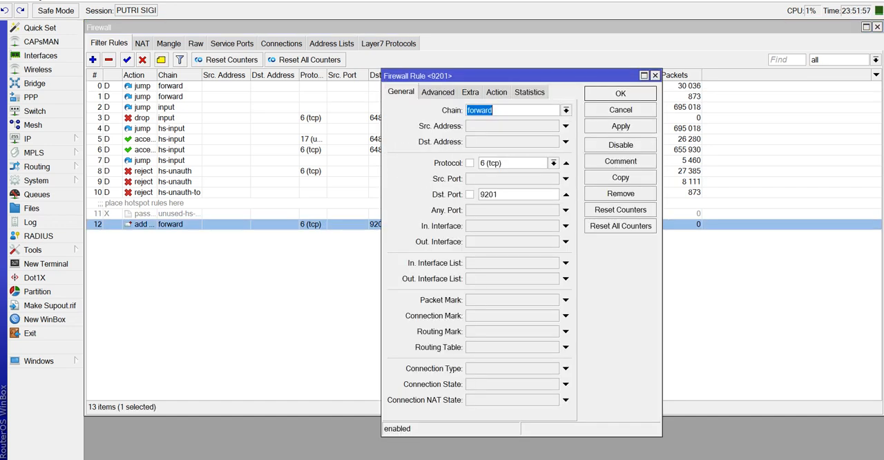
left_click(497, 92)
left_click(620, 110)
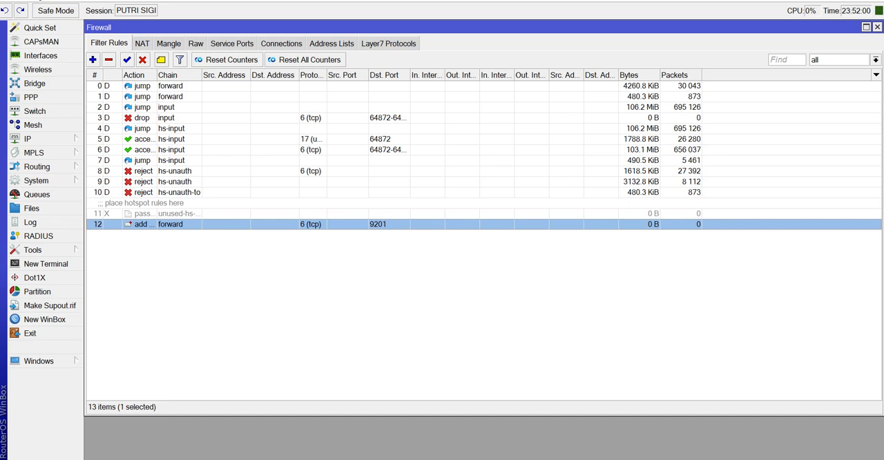
left_click(332, 44)
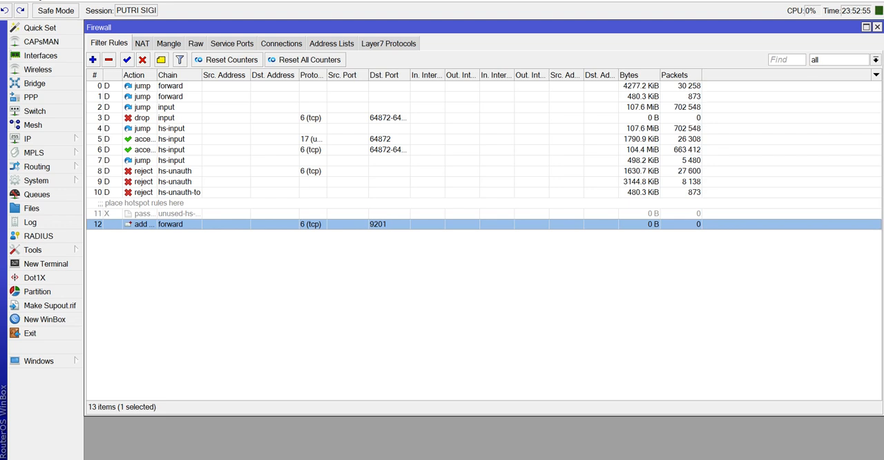
double_click(169, 224)
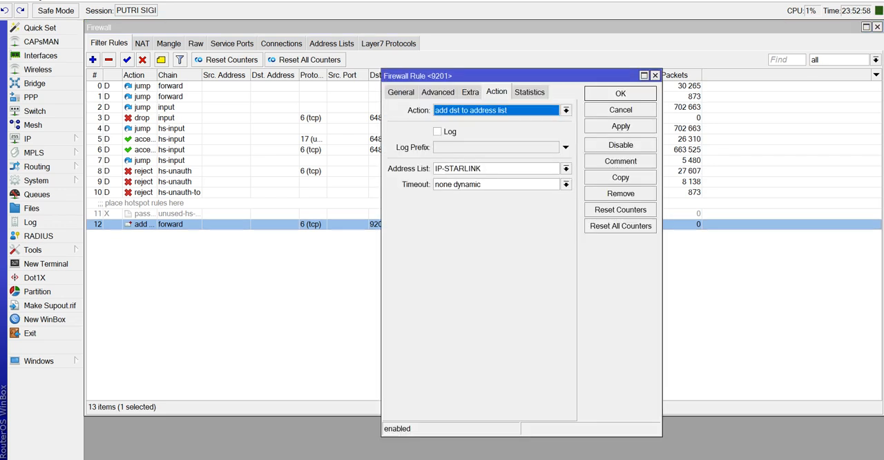
left_click(401, 92)
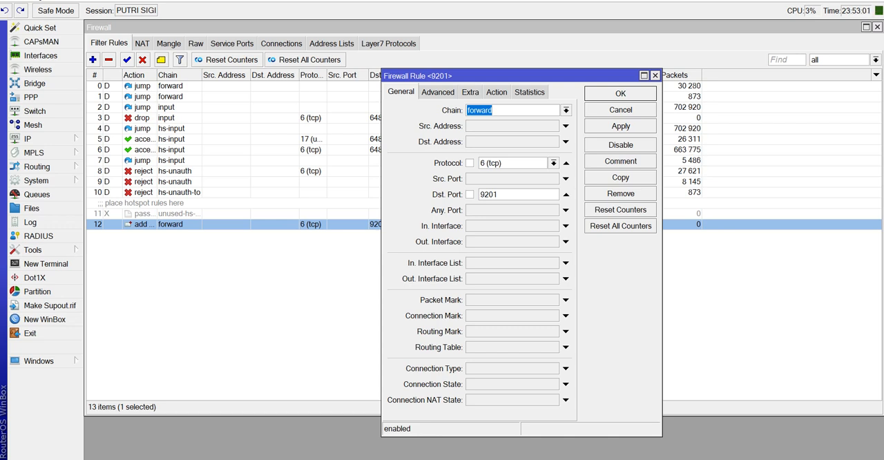
left_click(497, 92)
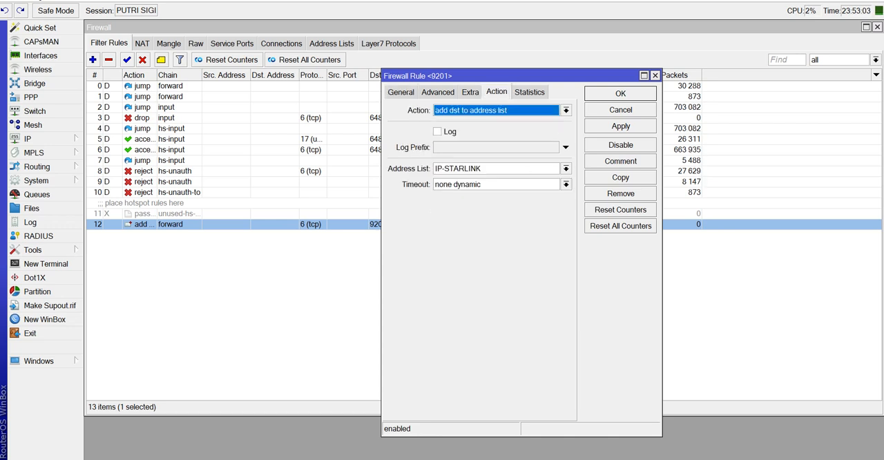
Look through the actions available for the port 9201 rule, keep add dst to address list, and close the rule.
left_click(566, 111)
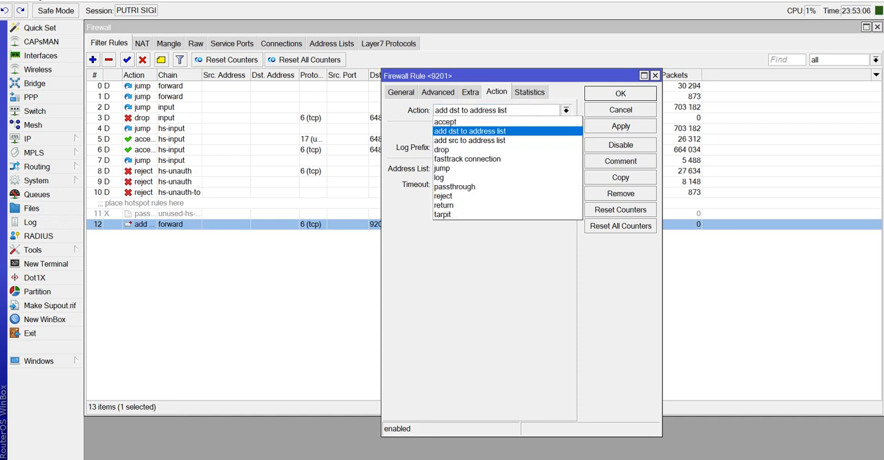
left_click(470, 131)
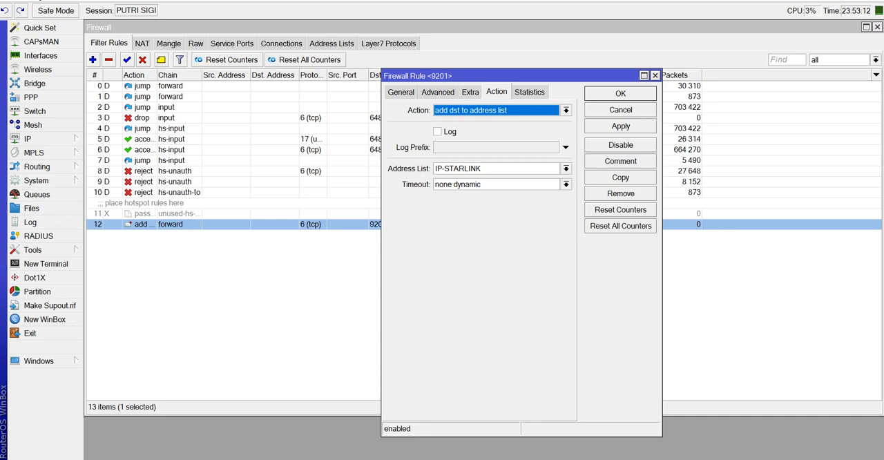
key("Escape")
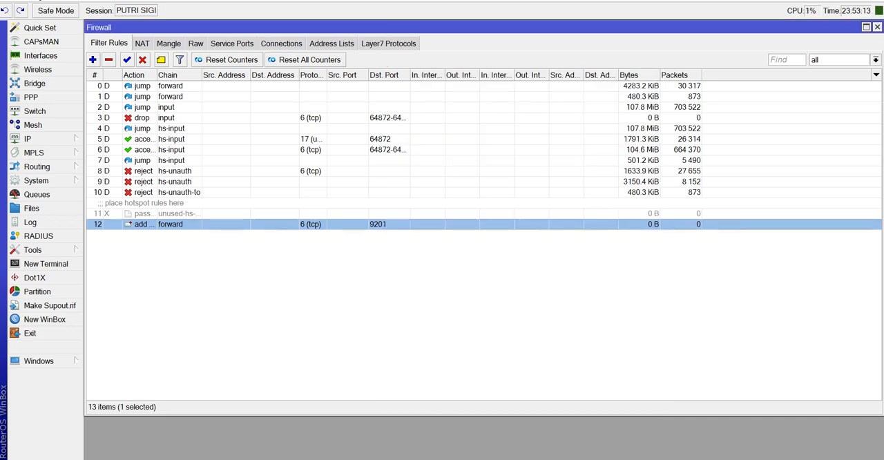
Copy the address 192.168.100.1 from the IP-STARLINK entry in the firewall's address lists.
left_click(332, 44)
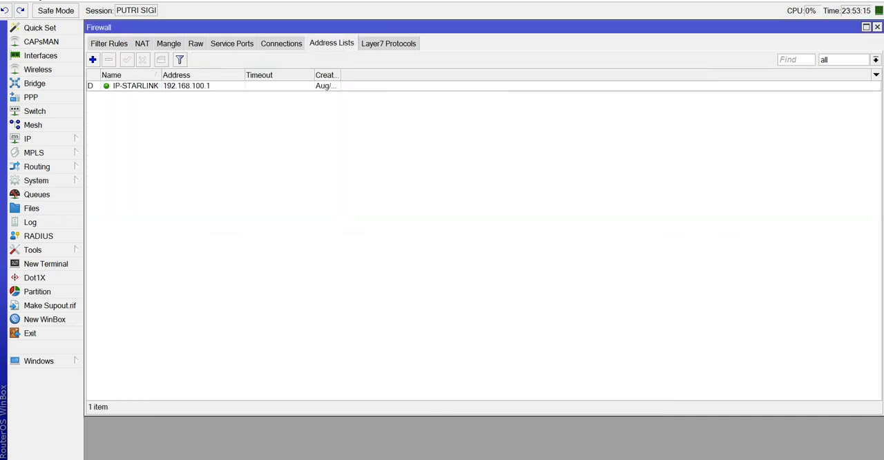
double_click(187, 86)
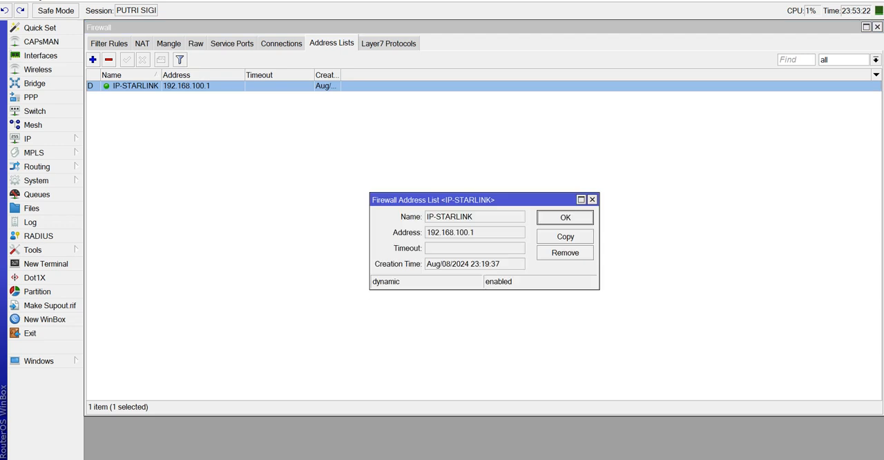
left_click_drag(476, 232, 424, 233)
right_click(459, 231)
left_click(481, 238)
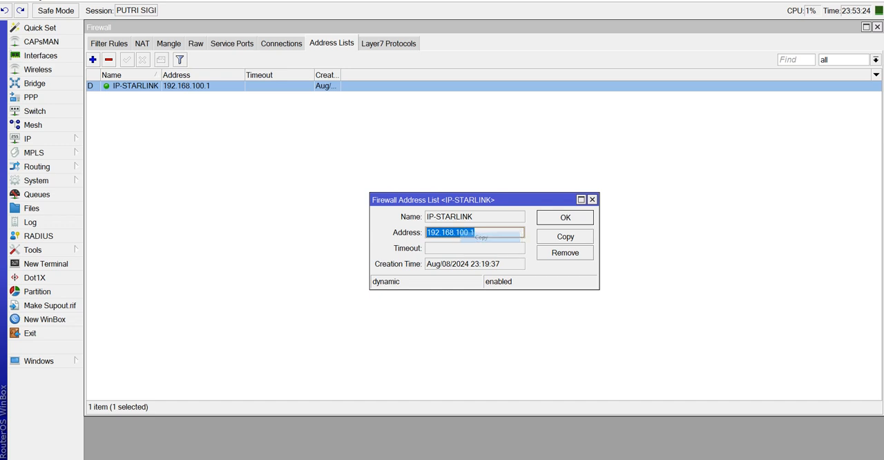
key("Escape")
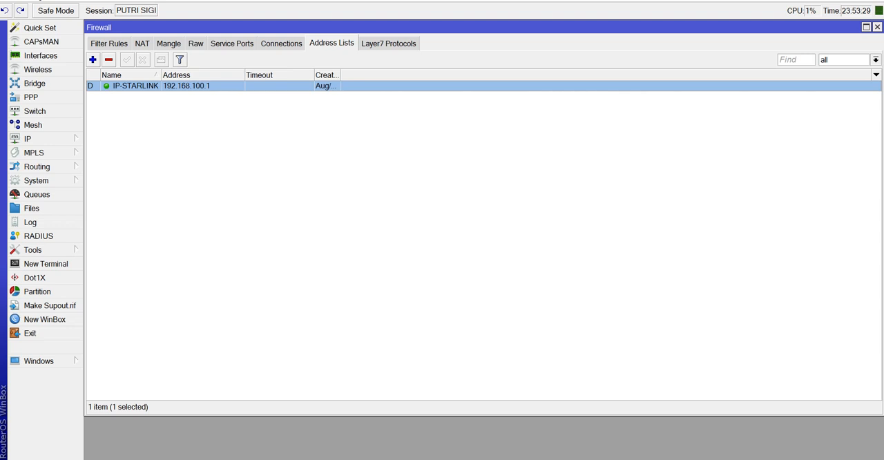
Check the IP address and gateway in the DHCP client status of the ether1-ISP interface, and close the DHCP client windows.
left_click(27, 138)
left_click(109, 219)
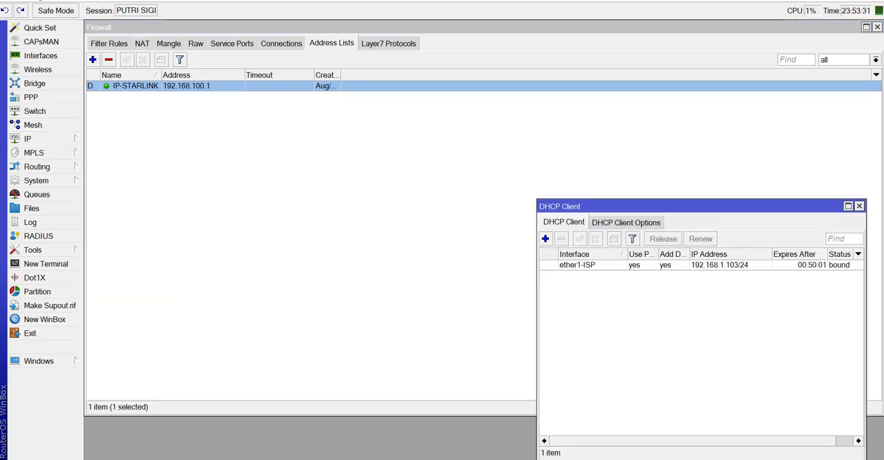
double_click(577, 265)
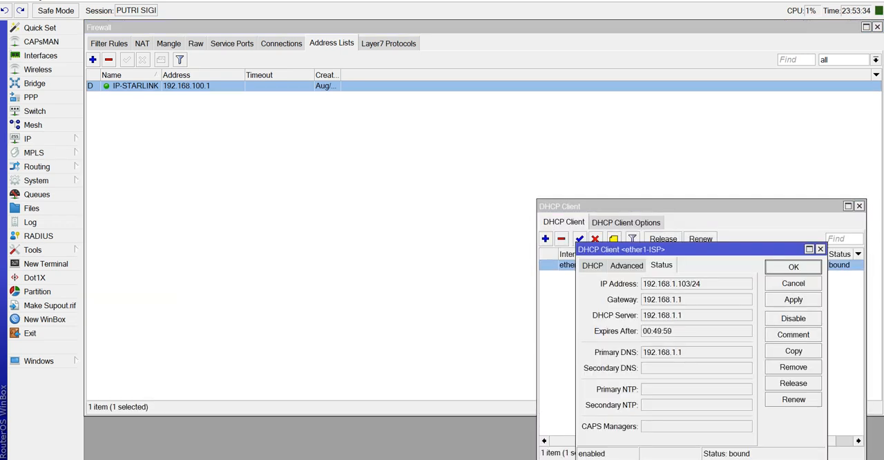
key("Escape")
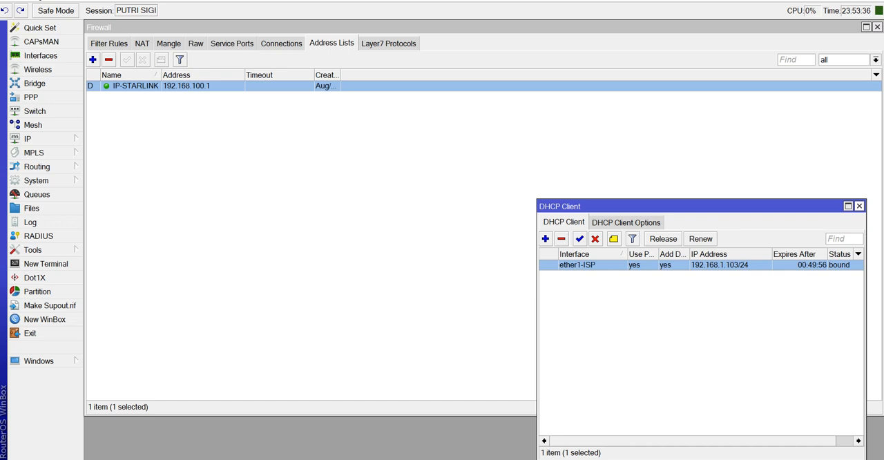
left_click(859, 206)
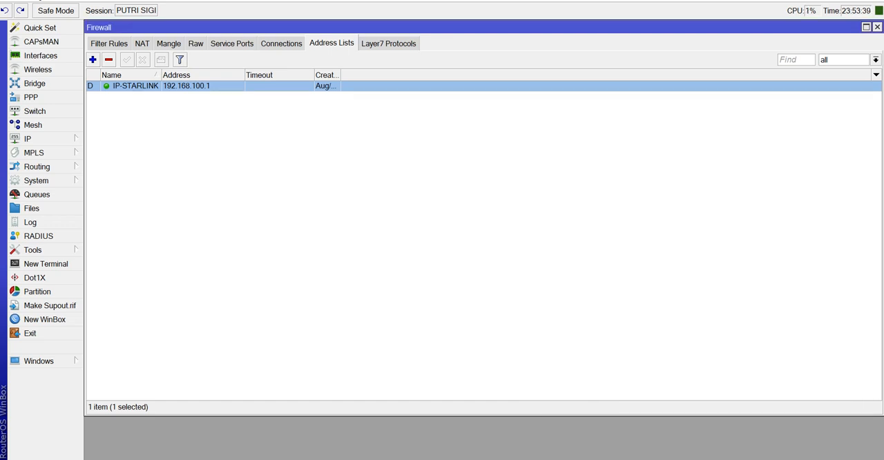
Set the destination address of the port 9201 filter rule to 192.168.100.1.
left_click(109, 44)
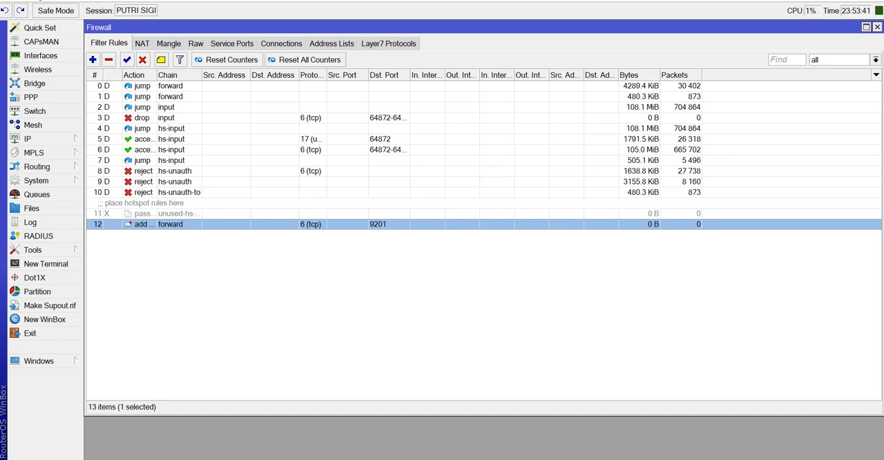
double_click(170, 225)
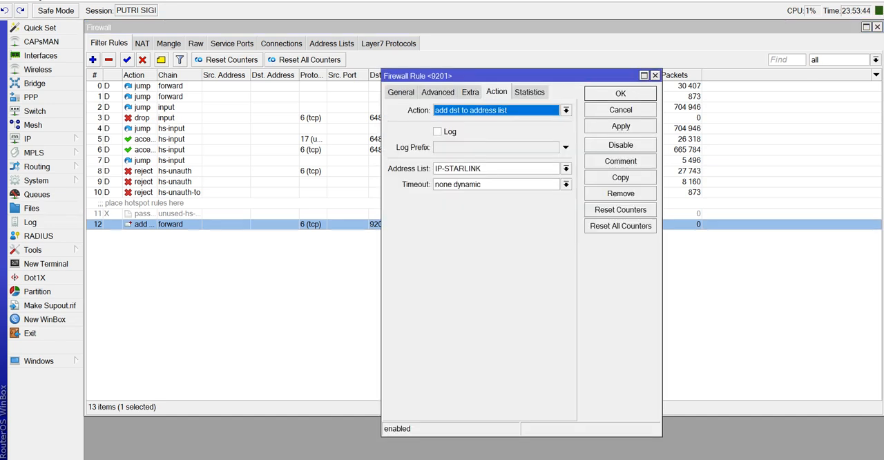
left_click(401, 92)
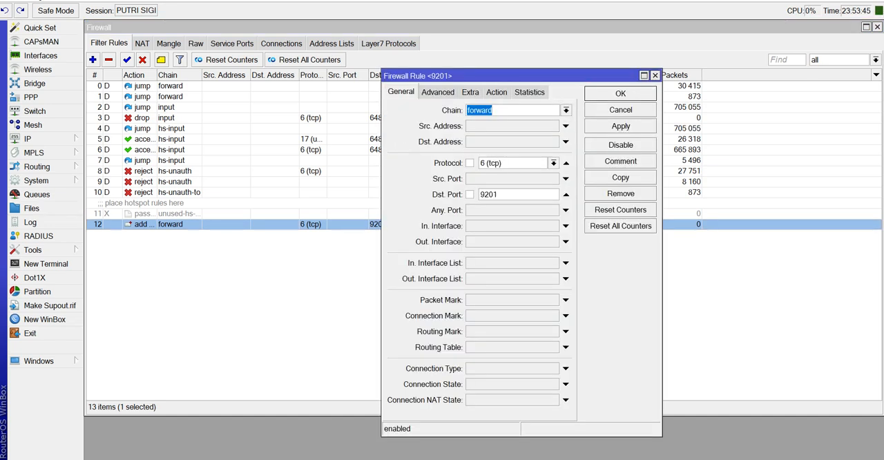
left_click(528, 142)
right_click(527, 144)
left_click(551, 171)
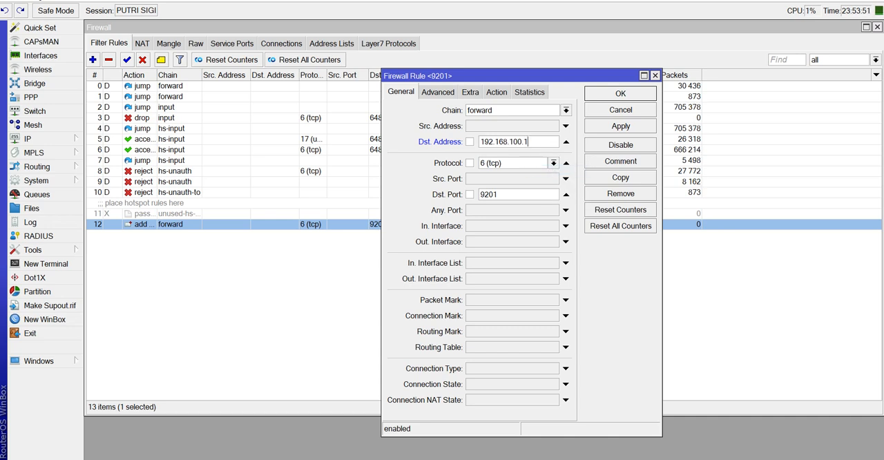
Switch to Notepad to read the prepared firewall filter script, and return to the open rule in WinBox.
key("alt+Tab")
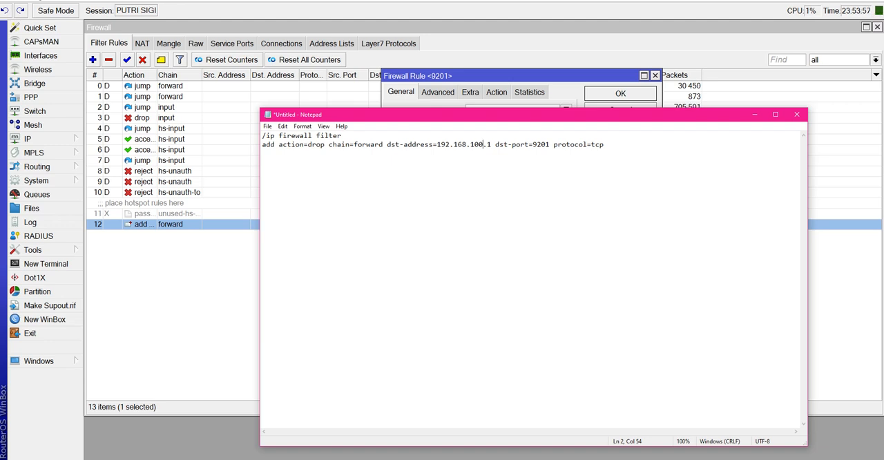
key("End")
left_click_drag(442, 114, 416, 172)
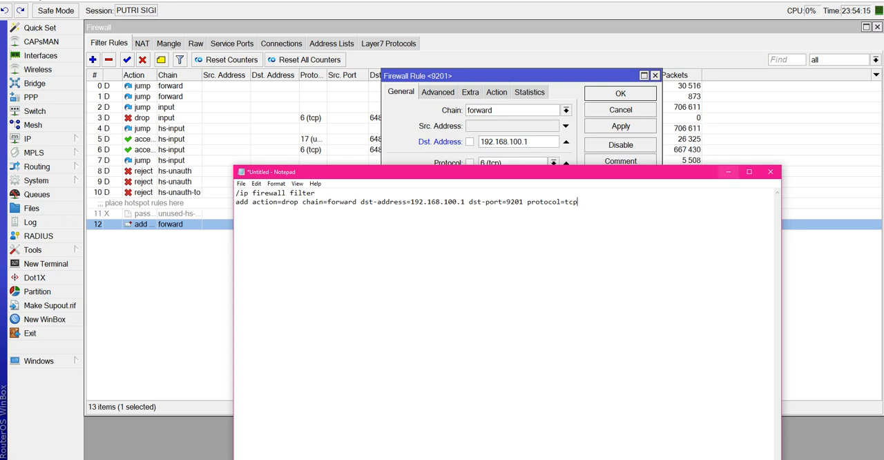
left_click(728, 172)
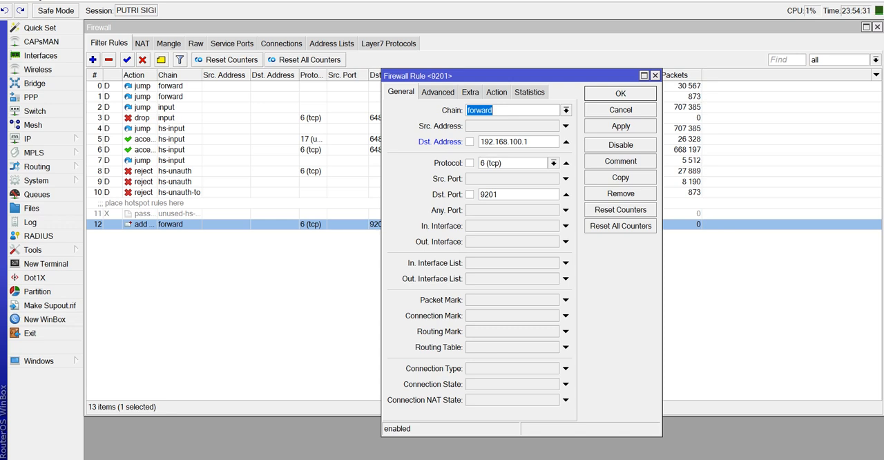
Change the port 9201 rule's action to drop and save the rule.
left_click(496, 92)
left_click(565, 110)
key("Down")
key("Down")
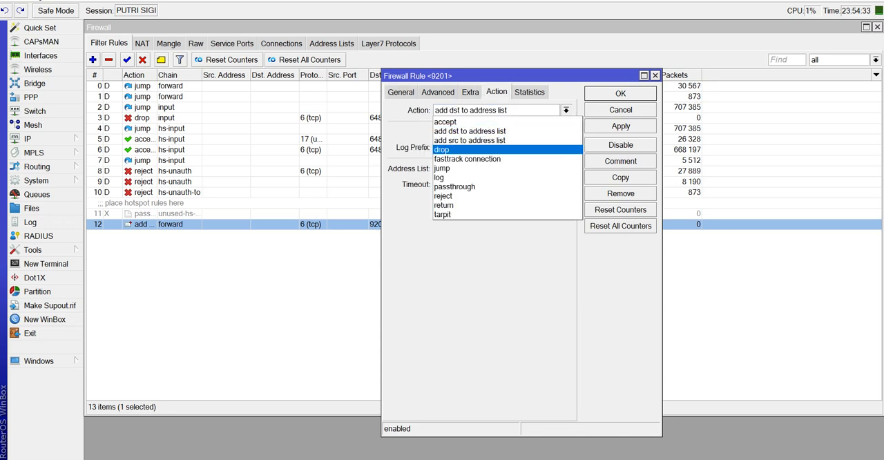
key("Return")
left_click(620, 126)
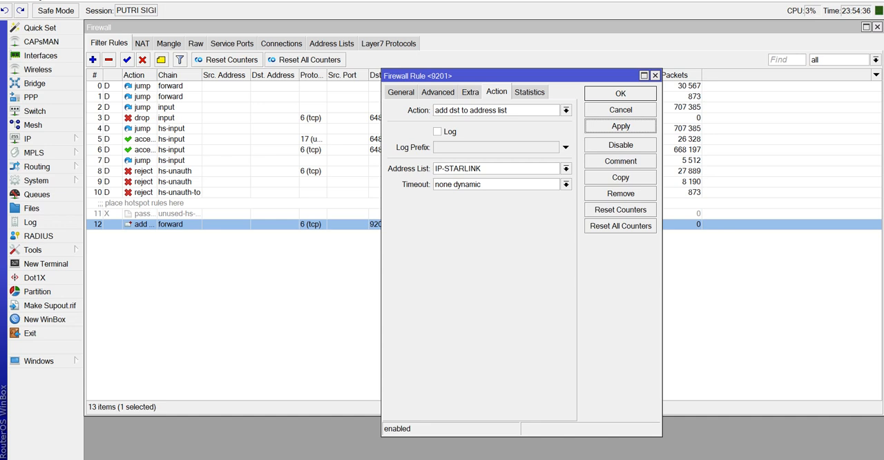
left_click(566, 111)
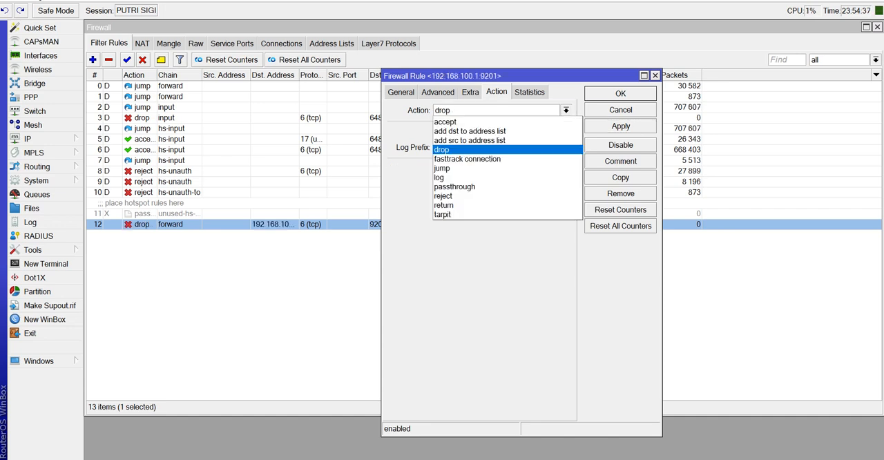
key("Down")
key("Return")
key("Return")
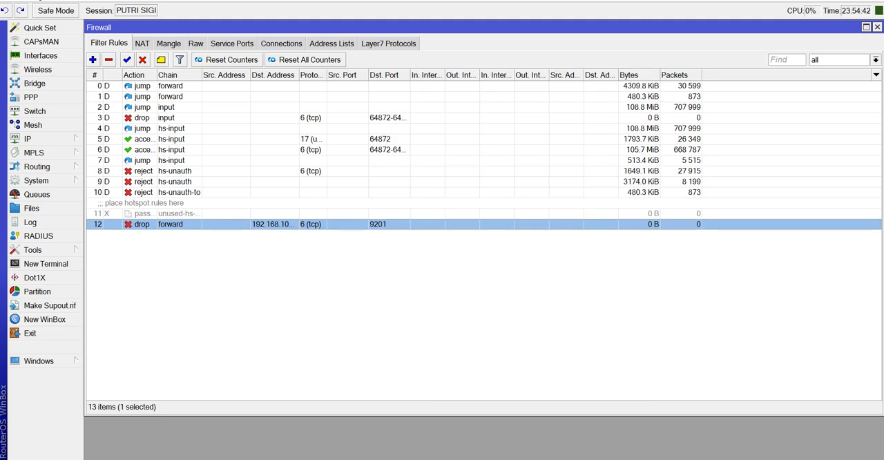
Switch to Notepad, copy both lines of the firewall filter script, and return to WinBox.
key("alt+Tab")
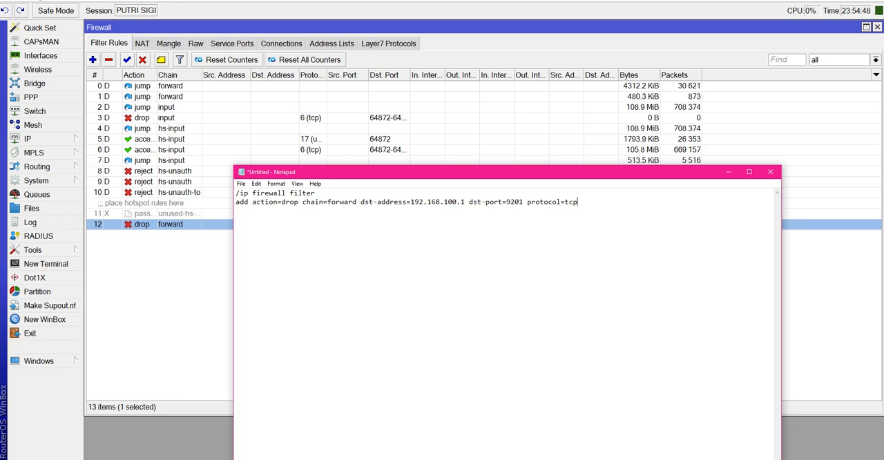
left_click_drag(539, 202, 235, 202)
left_click_drag(577, 203, 235, 193)
right_click(295, 195)
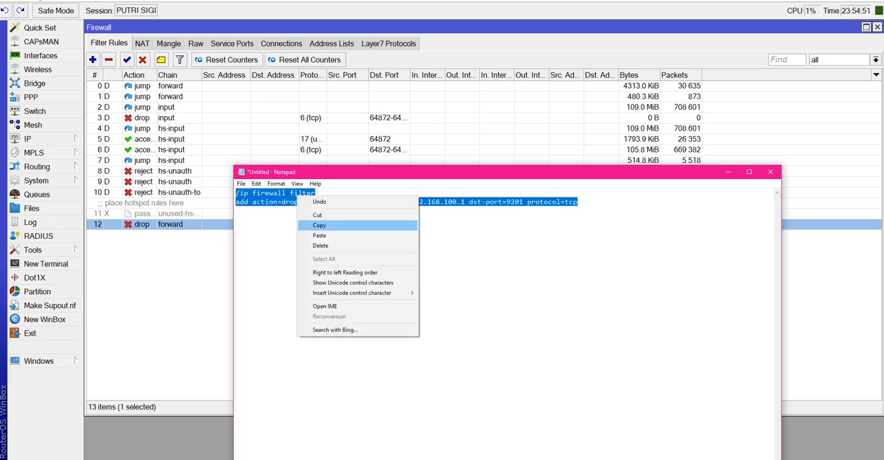
left_click(317, 226)
left_click(727, 171)
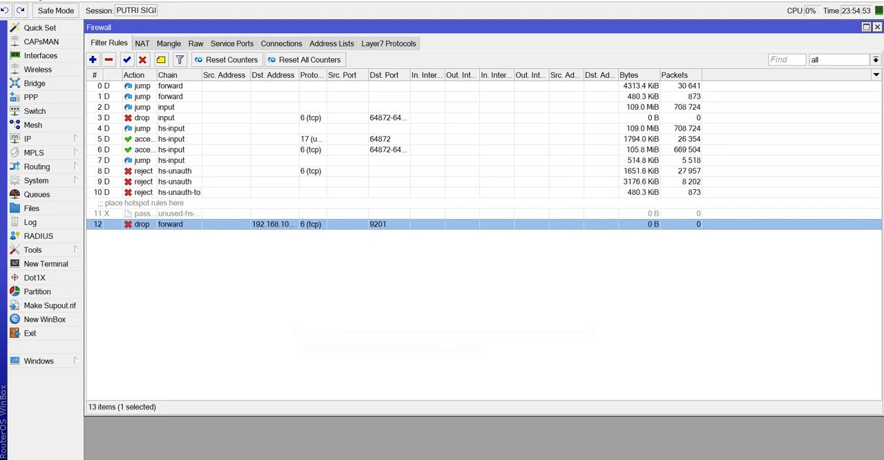
Remove the port 9201 filter rule and recreate it by running the copied script in a new terminal, closing the terminal when finished.
left_click(109, 59)
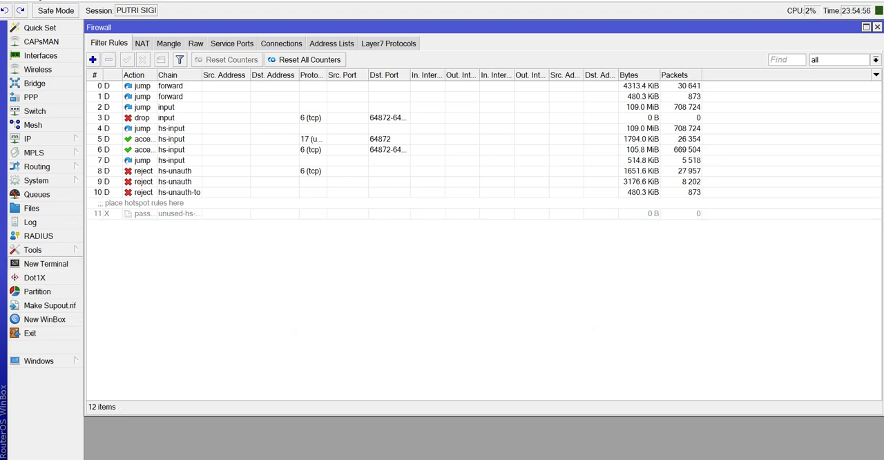
left_click(45, 263)
right_click(446, 202)
left_click(469, 242)
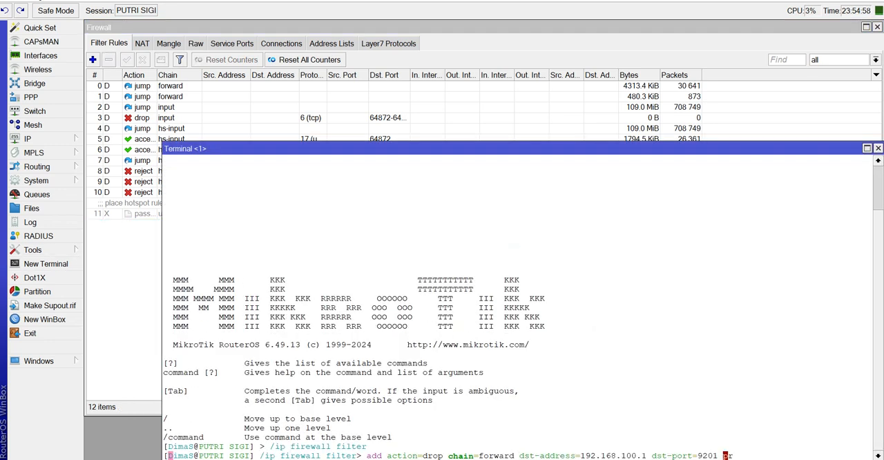
key("Return")
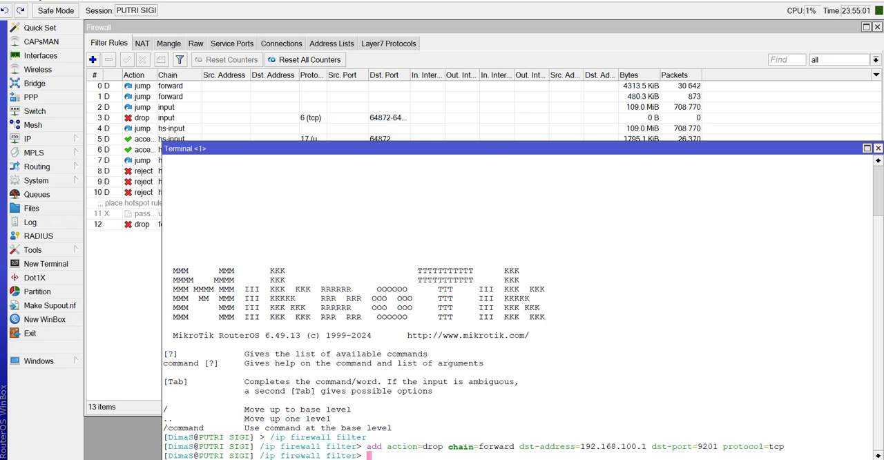
left_click(878, 147)
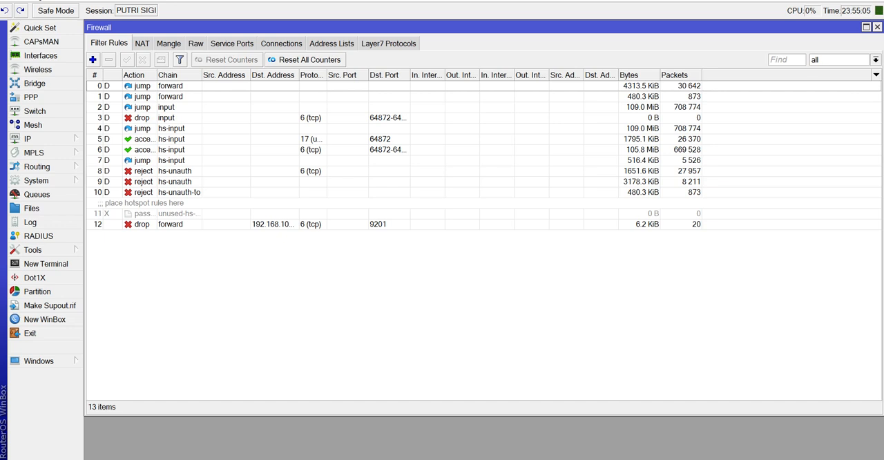
Switch to Notepad to review the script's action, chain and destination parameters, and return to WinBox.
key("alt+Tab")
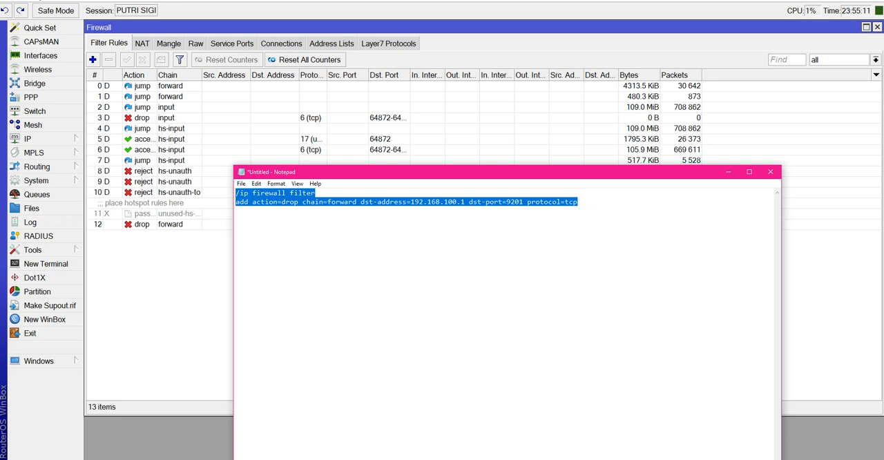
left_click(299, 202)
left_click(315, 202)
left_click(352, 202)
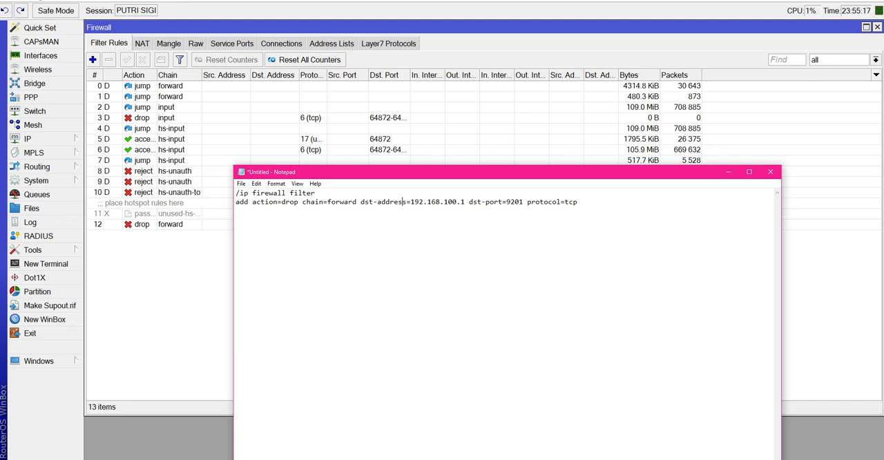
left_click_drag(415, 171, 447, 137)
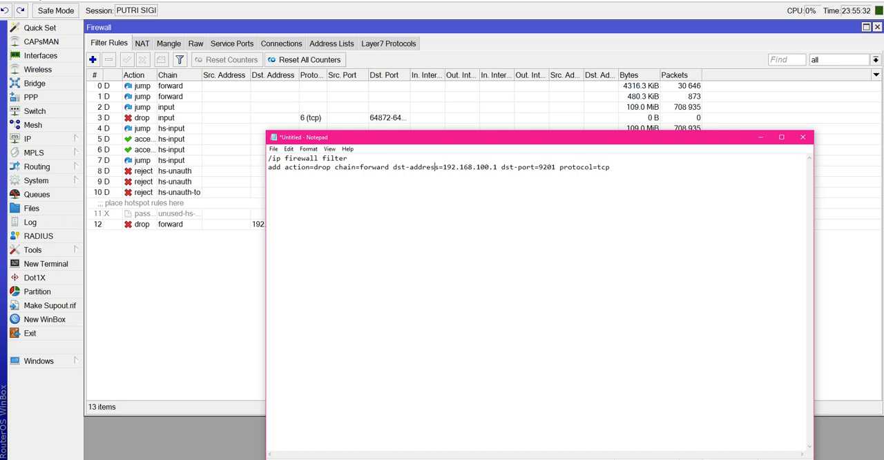
left_click(761, 138)
Review the matching conditions and action of the drop rule for 192.168.100.1 port 9201.
double_click(142, 224)
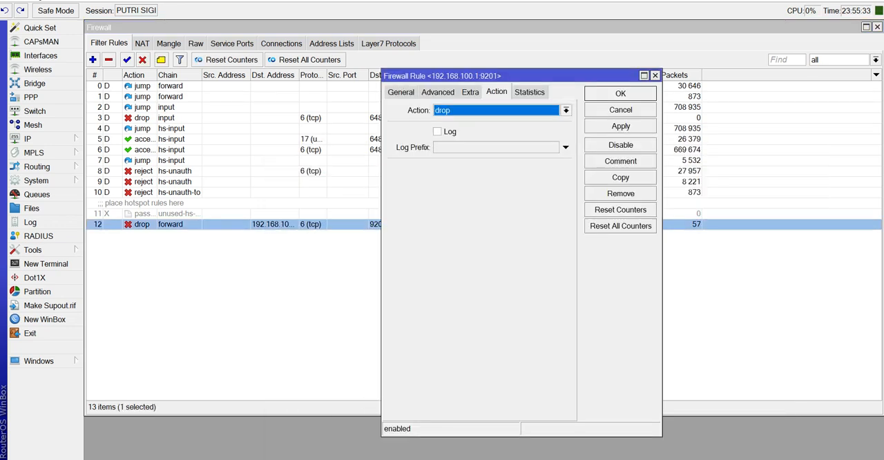
left_click(170, 86)
double_click(171, 225)
left_click(400, 91)
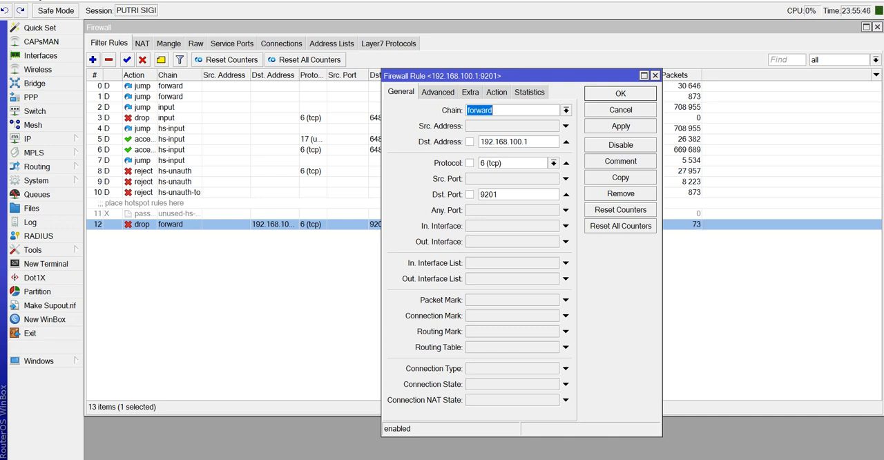
left_click(496, 92)
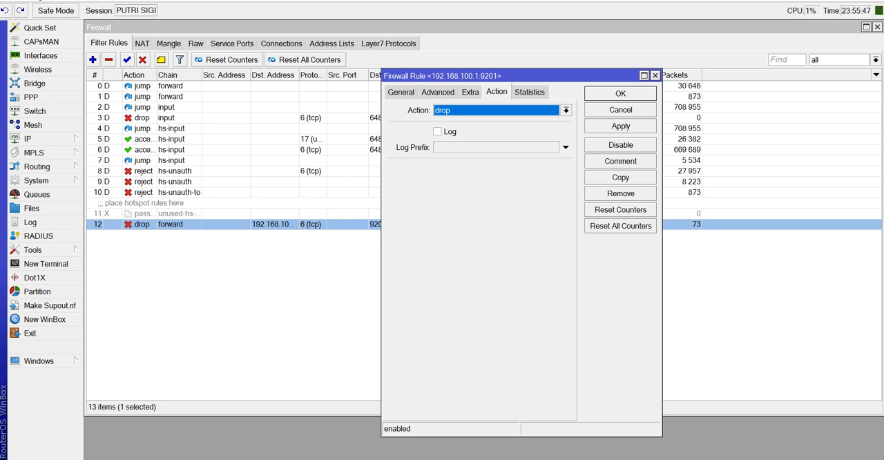
Close the port 9201 drop rule and remove the IP-STARLINK entry from the firewall address lists.
key("Return")
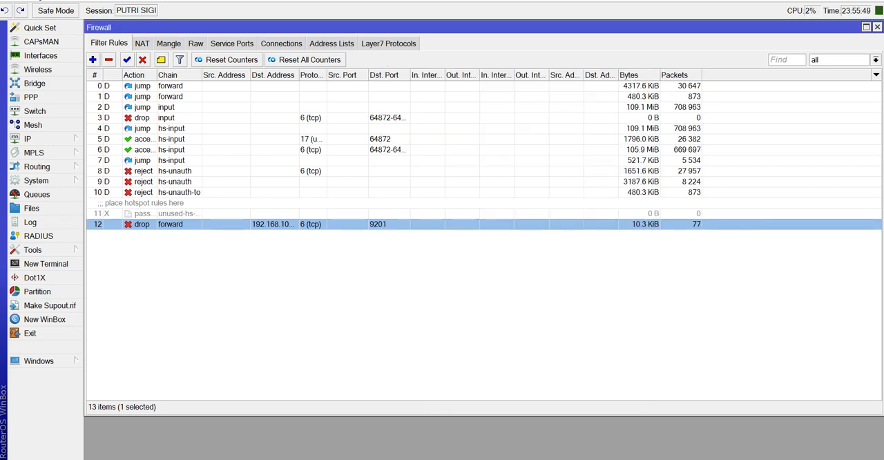
key("Return")
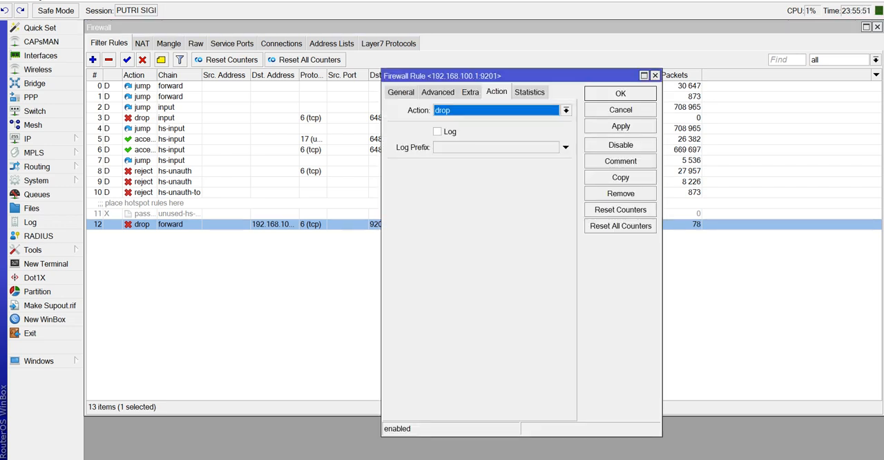
left_click(620, 110)
left_click(332, 44)
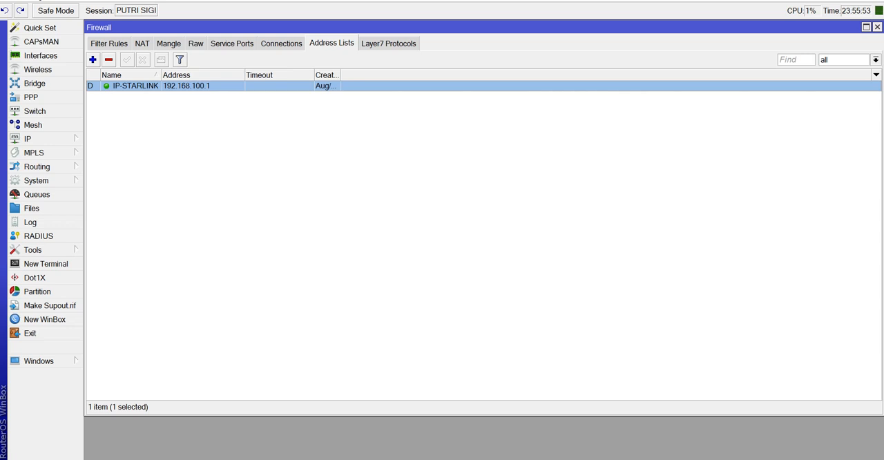
left_click(109, 59)
Reopen the port 9201 forward rule and clear its destination address condition.
left_click(109, 44)
double_click(171, 225)
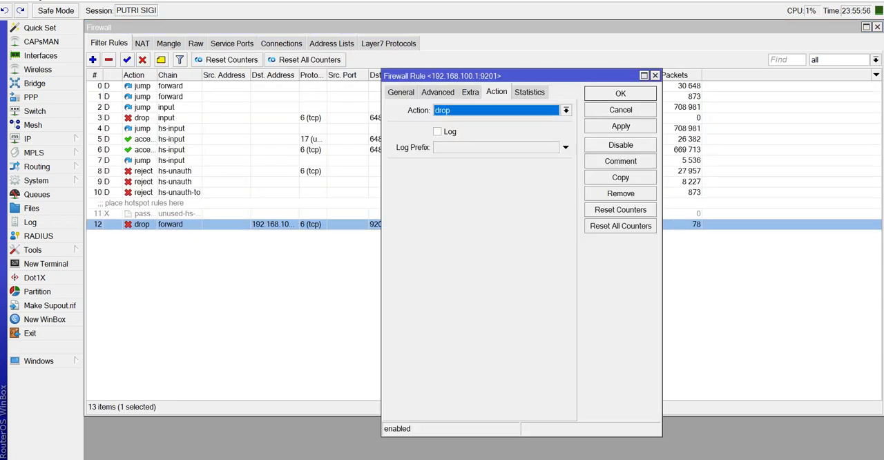
left_click(400, 92)
left_click(565, 141)
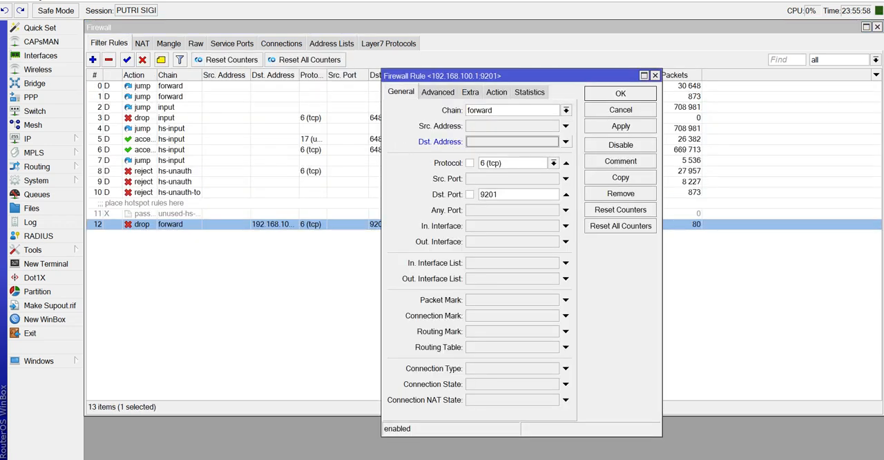
Change the rule's action to add dst to address list with logging enabled, name the address list STL, and save the rule.
left_click(496, 92)
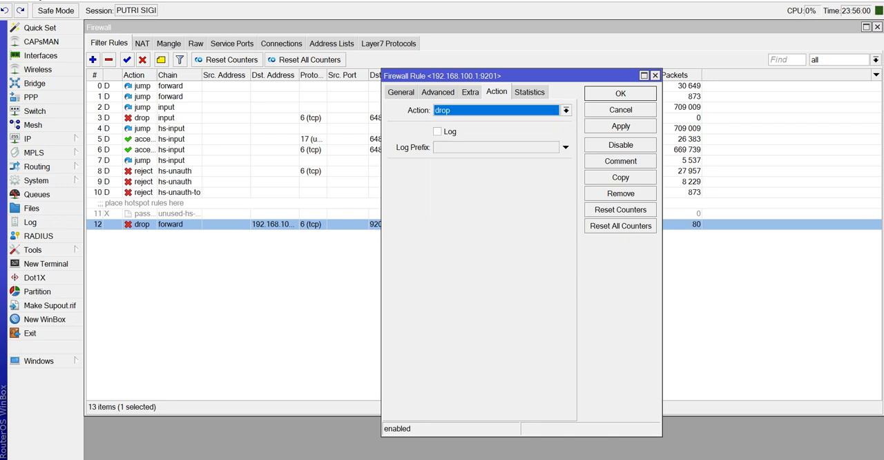
left_click(565, 111)
double_click(526, 131)
left_click(511, 169)
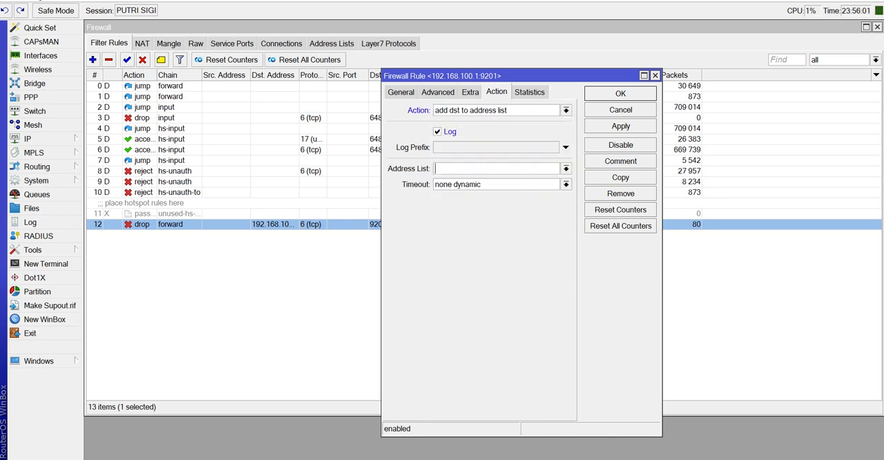
type("STL")
left_click(620, 94)
Open the STL entry in the firewall address lists, copy its IP address, and close the entry.
left_click(332, 44)
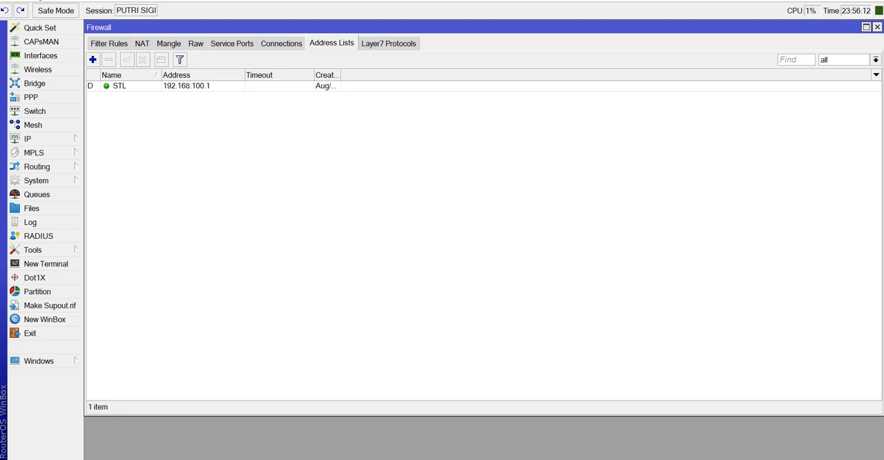
double_click(186, 86)
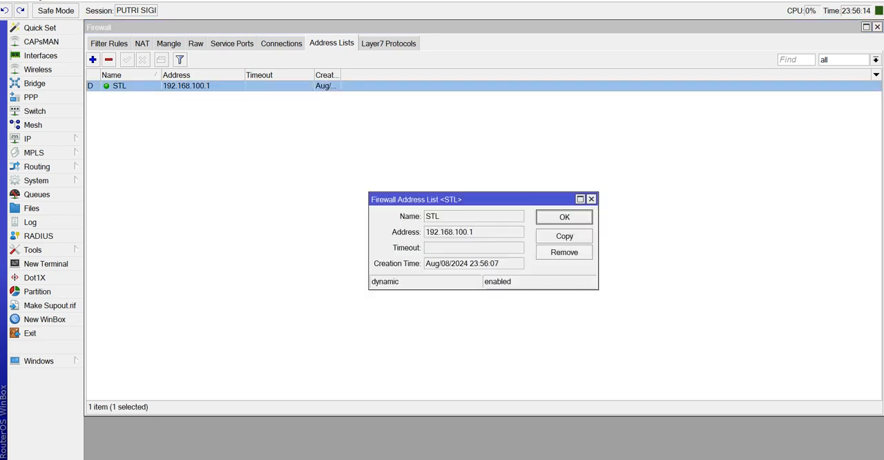
double_click(447, 232)
right_click(448, 231)
left_click(468, 235)
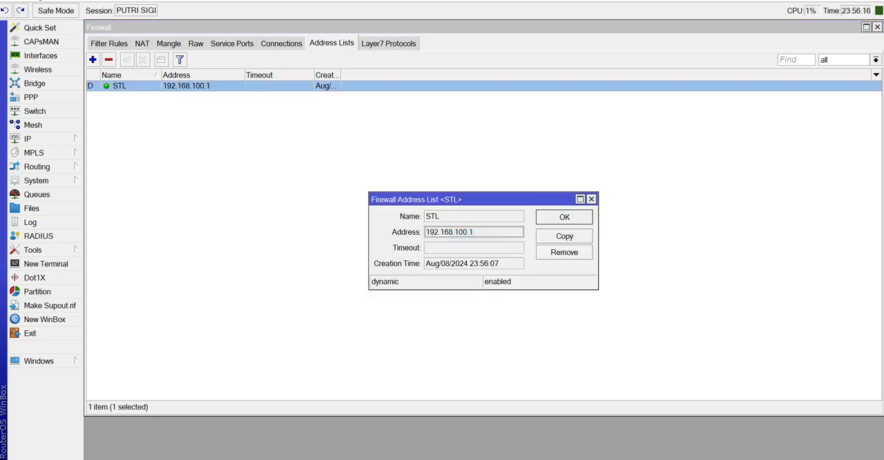
left_click(564, 217)
Reopen the port 9201 filter rule and set its destination address to 192.168.100.1.
left_click(109, 44)
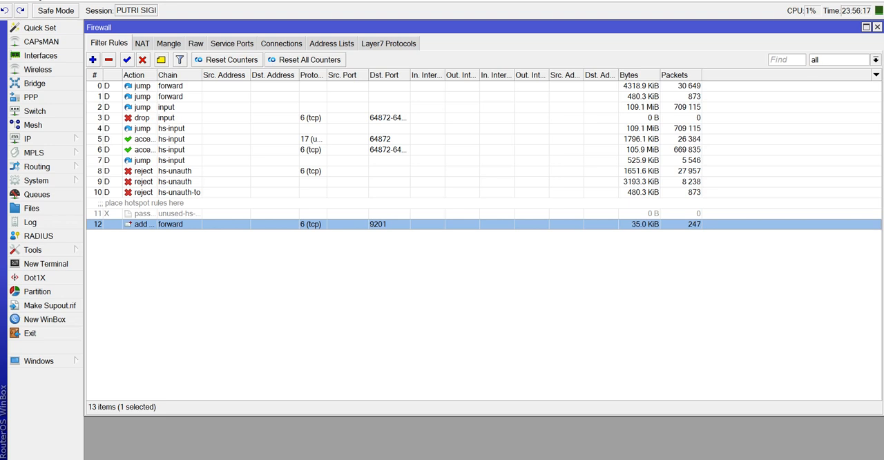
double_click(170, 225)
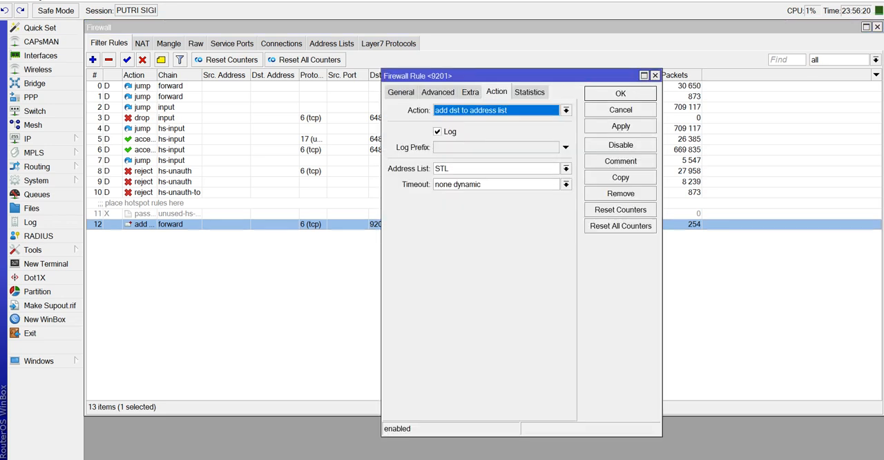
left_click(400, 92)
left_click(565, 142)
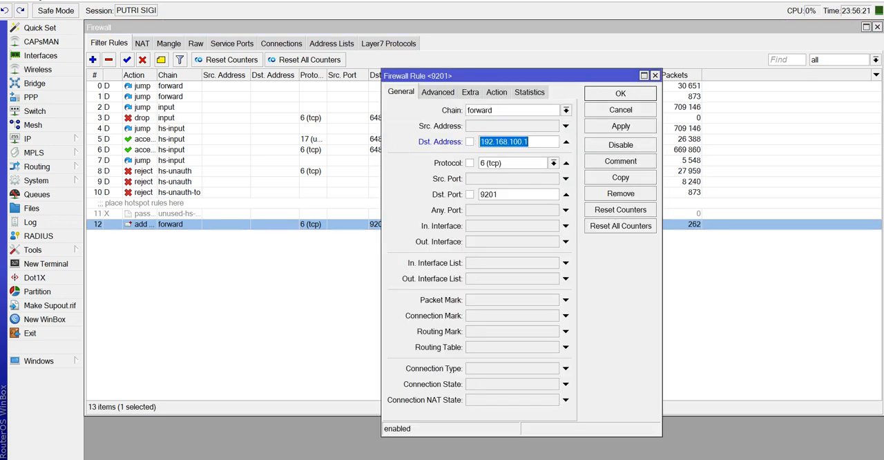
Change the port 9201 rule's action back to drop and save the rule.
left_click(496, 92)
left_click(565, 110)
left_click(507, 149)
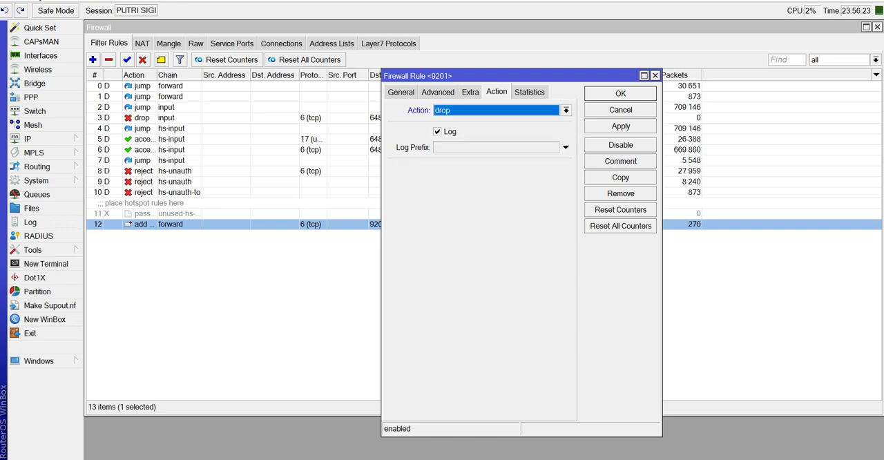
left_click(620, 93)
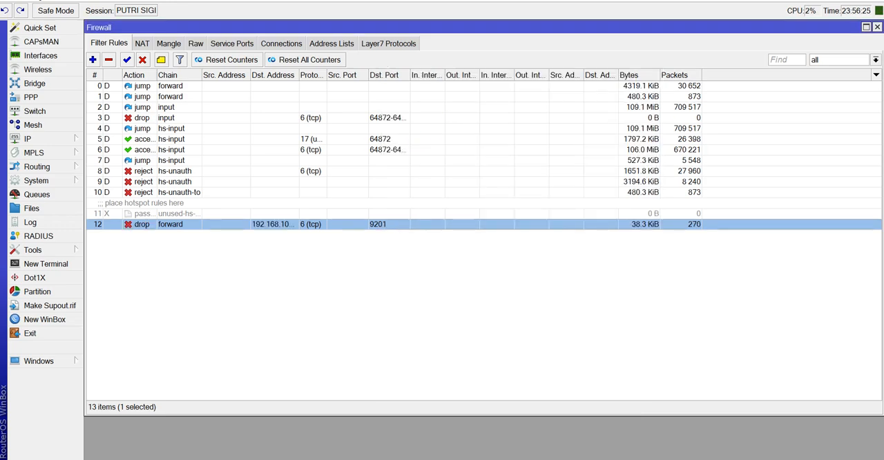